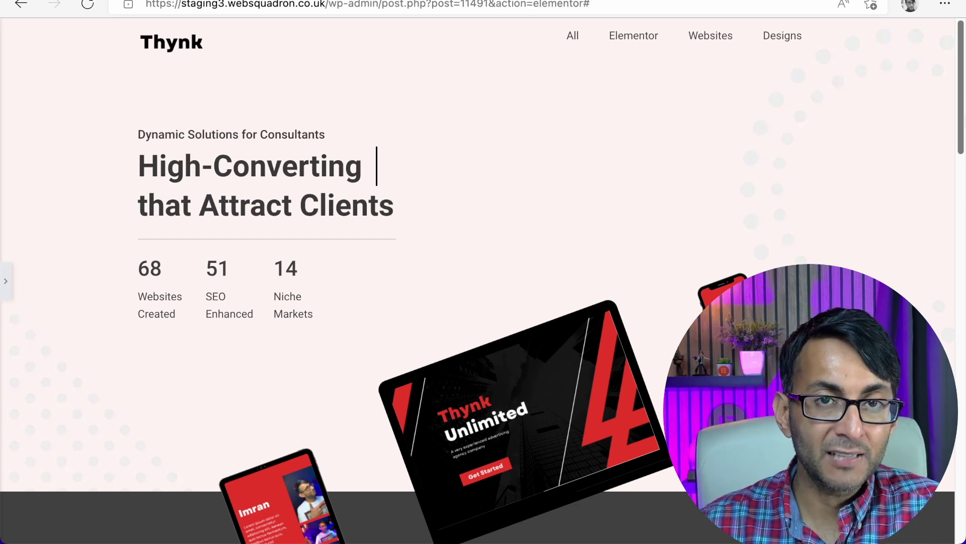
Step: Examine the page preview's hero section, with its animated headline, counters and overlapping device mockups, down to the dark section below
{"action": "scroll", "coordinate": [377, 282], "scroll_direction": "down", "scroll_amount": 4}
{"action": "scroll", "coordinate": [377, 282], "scroll_direction": "up", "scroll_amount": 3}
{"action": "scroll", "coordinate": [377, 282], "scroll_direction": "down", "scroll_amount": 3}
{"action": "scroll", "coordinate": [378, 282], "scroll_direction": "down", "scroll_amount": 3}
{"action": "scroll", "coordinate": [377, 281], "scroll_direction": "up", "scroll_amount": 6}
{"action": "scroll", "coordinate": [377, 282], "scroll_direction": "up", "scroll_amount": 1}
{"action": "scroll", "coordinate": [377, 282], "scroll_direction": "up", "scroll_amount": 1}
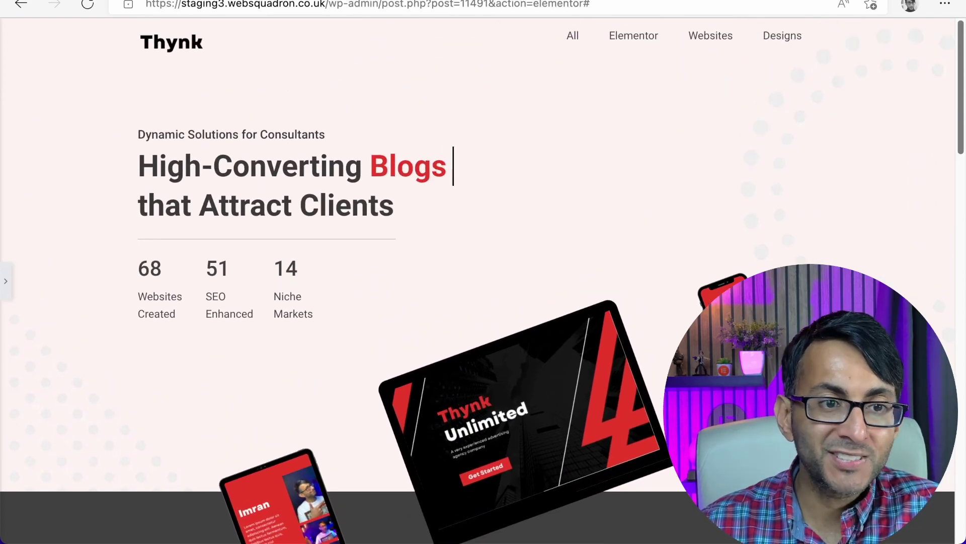
{"action": "scroll", "coordinate": [377, 282], "scroll_direction": "down", "scroll_amount": 3}
{"action": "scroll", "coordinate": [378, 281], "scroll_direction": "down", "scroll_amount": 1}
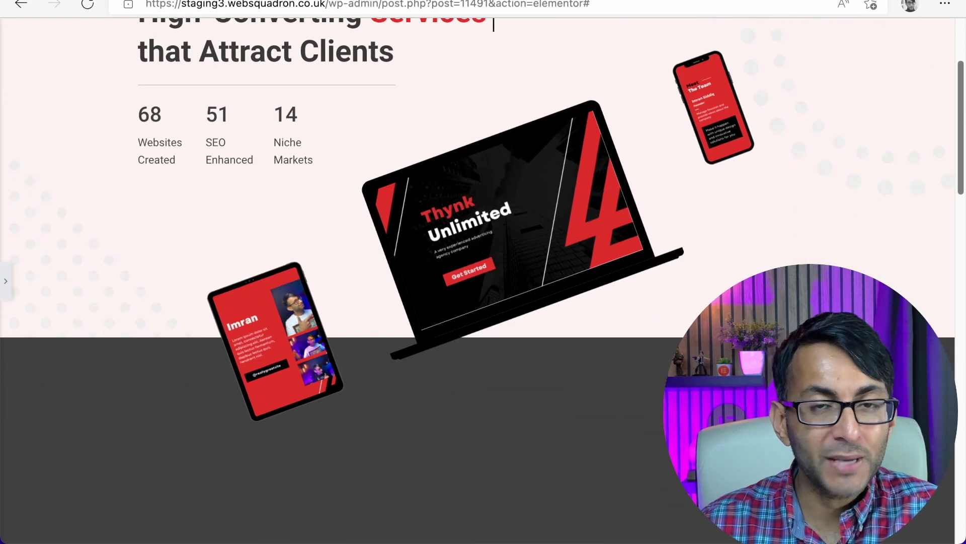
{"action": "scroll", "coordinate": [377, 281], "scroll_direction": "up", "scroll_amount": 3}
{"action": "scroll", "coordinate": [377, 282], "scroll_direction": "down", "scroll_amount": 7}
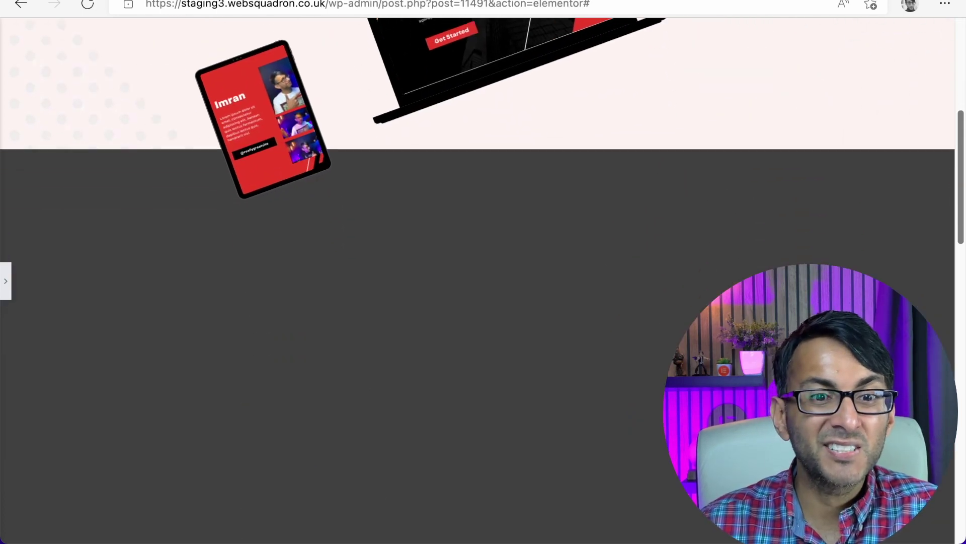
{"action": "scroll", "coordinate": [377, 282], "scroll_direction": "up", "scroll_amount": 4}
{"action": "scroll", "coordinate": [377, 282], "scroll_direction": "up", "scroll_amount": 3}
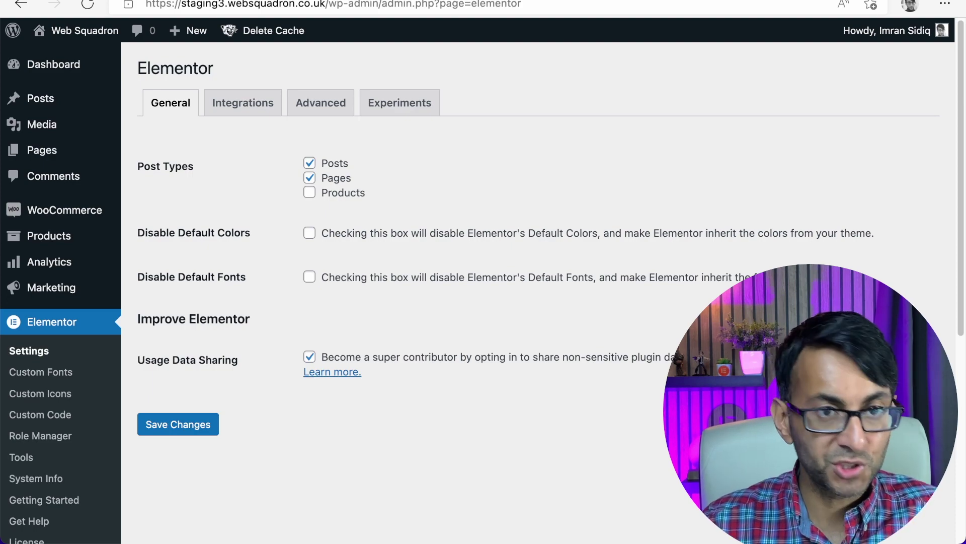
Step: Check the Flexbox Container activation setting among the Elementor experiments and look through the stable features below it
{"action": "left_click", "coordinate": [384, 111]}
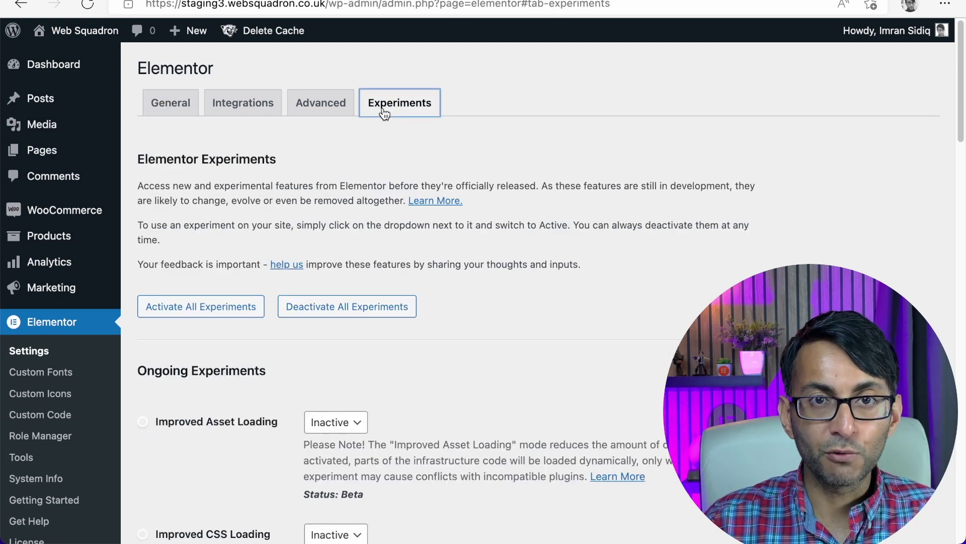
{"action": "left_click_drag", "start_coordinate": [959, 73], "coordinate": [957, 239]}
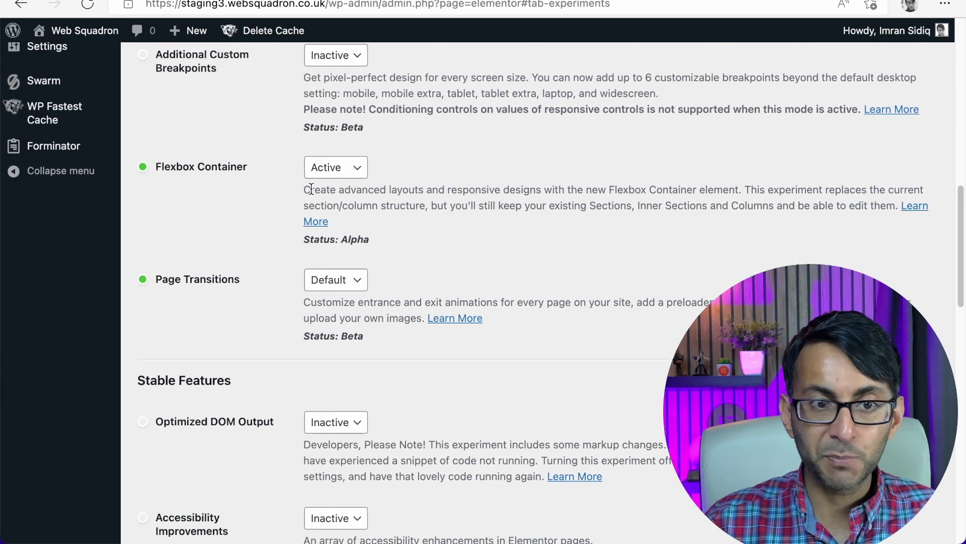
{"action": "left_click", "coordinate": [358, 169]}
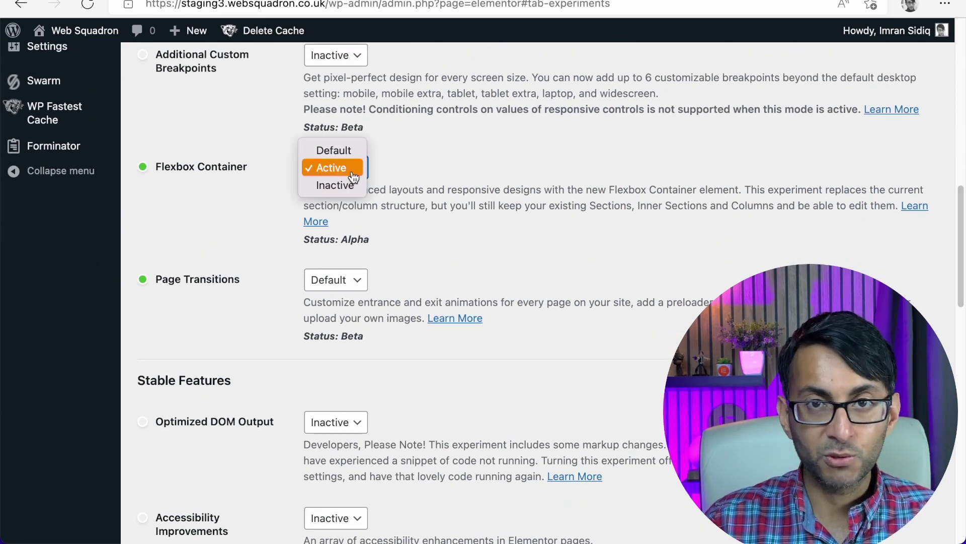
{"action": "left_click", "coordinate": [710, 189]}
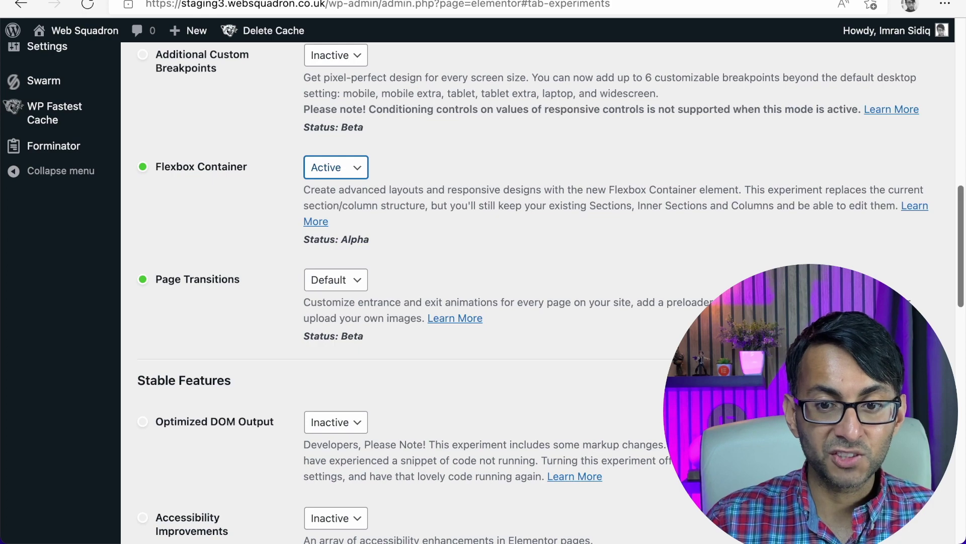
{"action": "left_click_drag", "start_coordinate": [961, 214], "coordinate": [961, 413]}
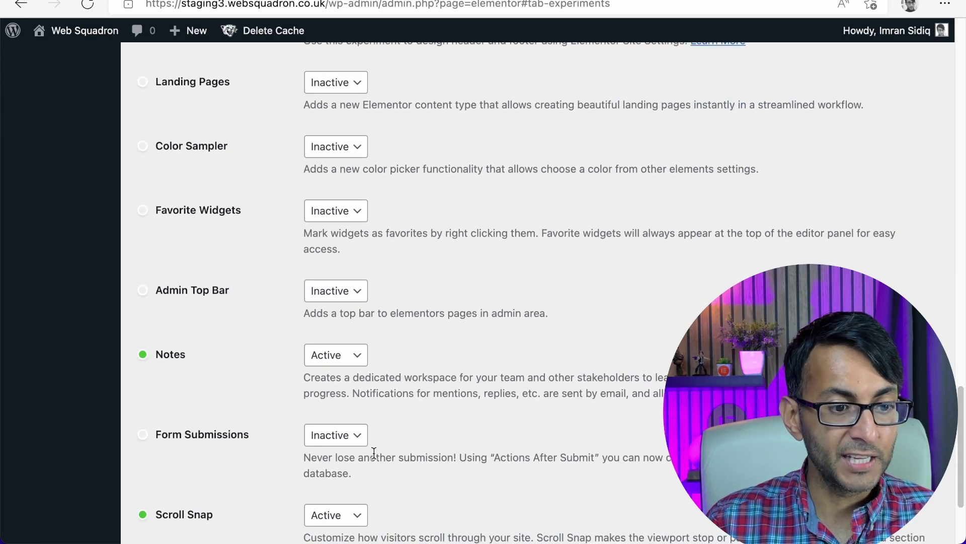
{"action": "scroll", "coordinate": [374, 453], "scroll_direction": "down", "scroll_amount": 3}
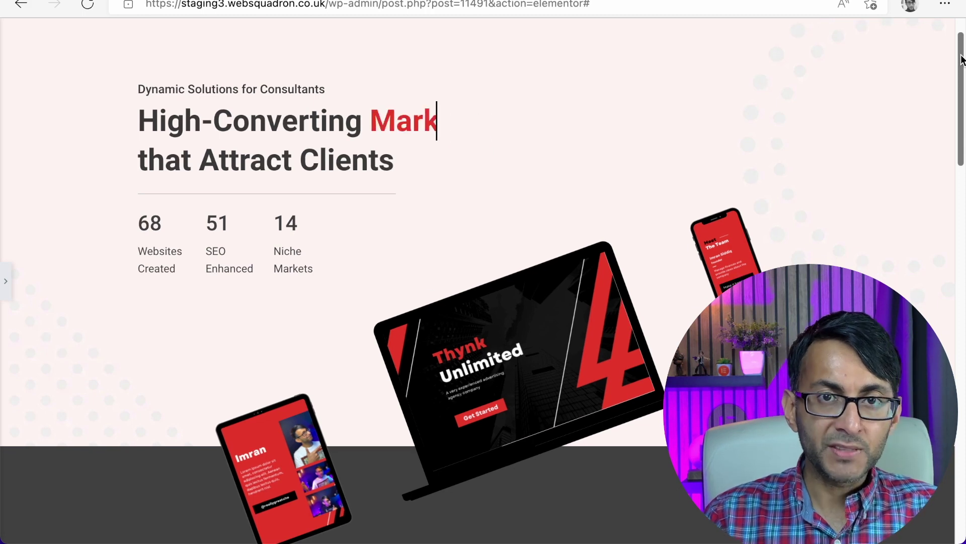
Step: Reveal the page editor's settings and inspect the advanced layout width settings of the Thynk logo and the nav menu
{"action": "scroll", "coordinate": [961, 54], "scroll_direction": "up", "scroll_amount": 1}
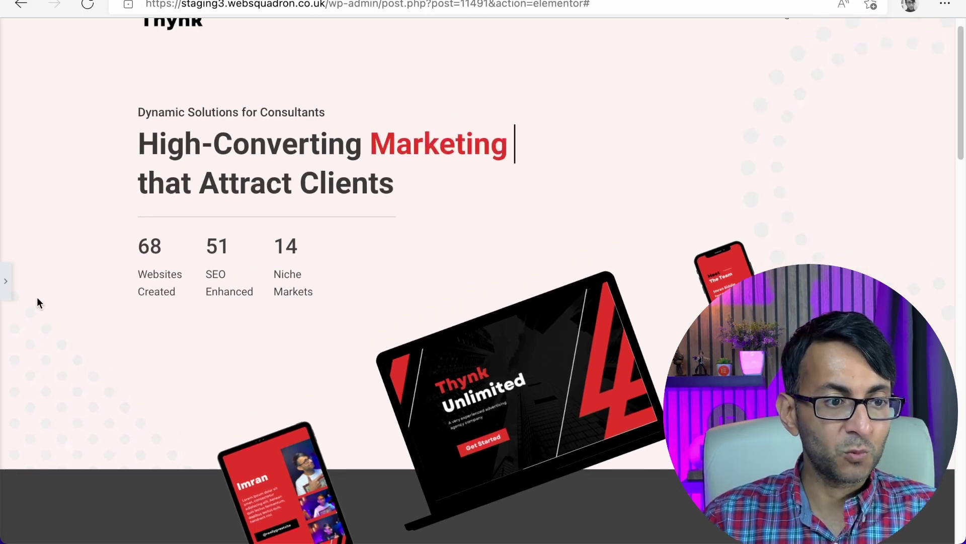
{"action": "left_click", "coordinate": [4, 296]}
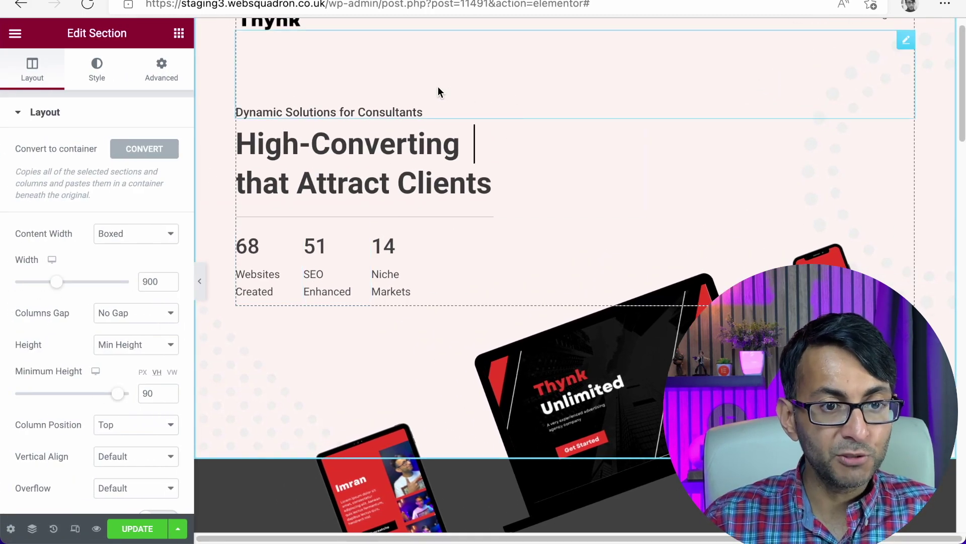
{"action": "scroll", "coordinate": [417, 131], "scroll_direction": "up", "scroll_amount": 1}
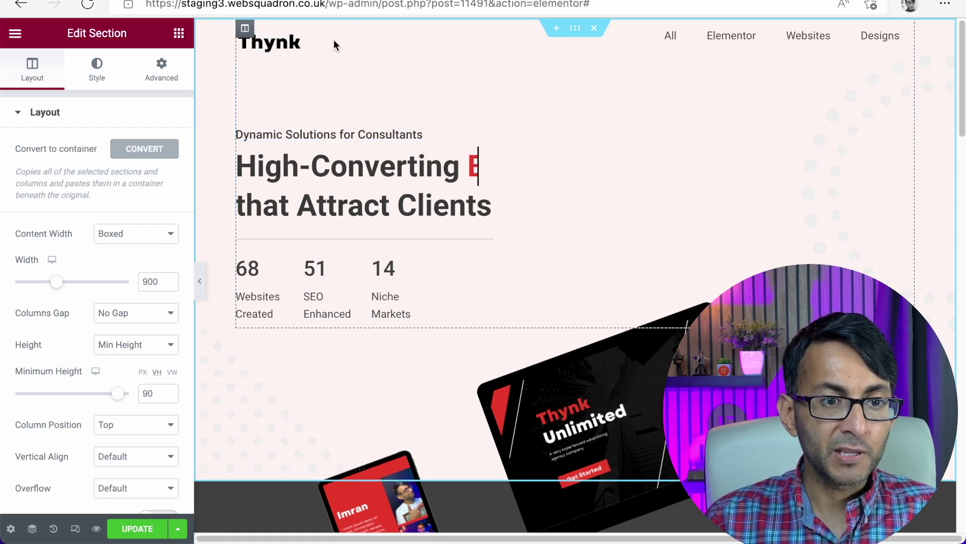
{"action": "left_click", "coordinate": [297, 37]}
{"action": "left_click", "coordinate": [160, 76]}
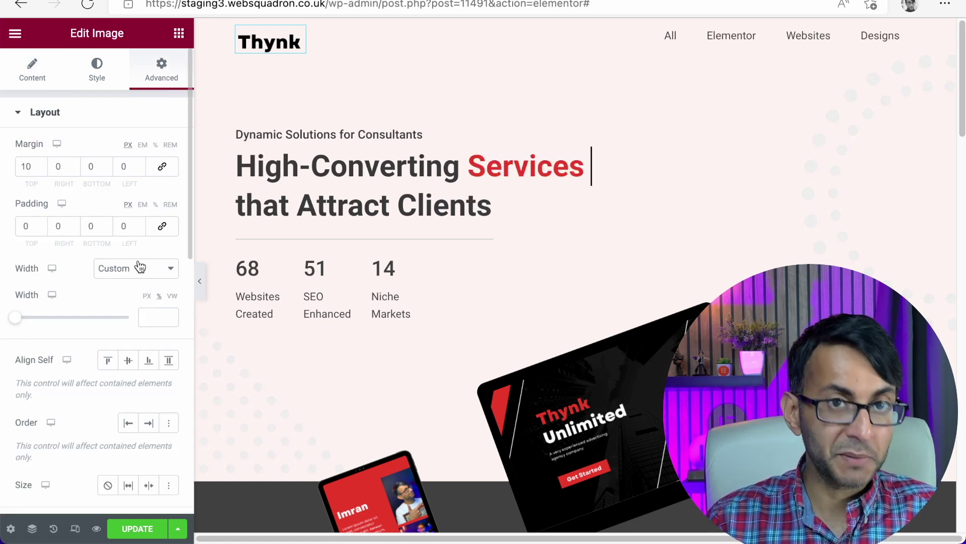
{"action": "left_click", "coordinate": [905, 28]}
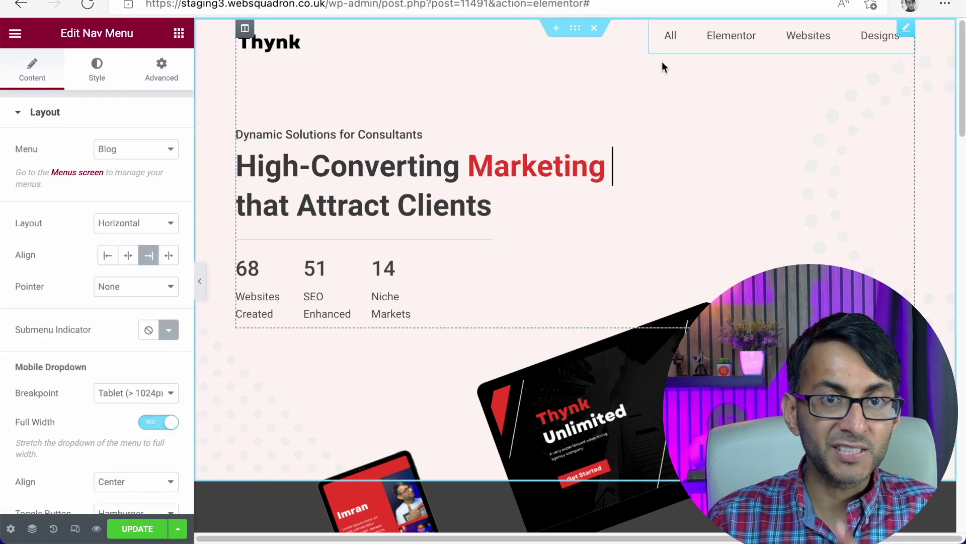
{"action": "left_click", "coordinate": [164, 69]}
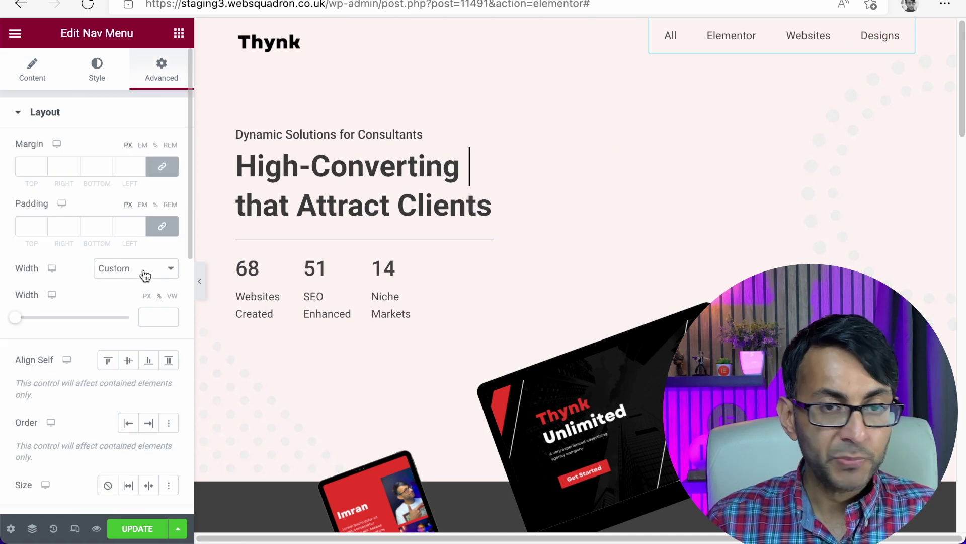
Step: Inspect the advanced width settings of the "Dynamic Solutions for Consultants" heading, the animated headline and the divider
{"action": "left_click", "coordinate": [419, 125]}
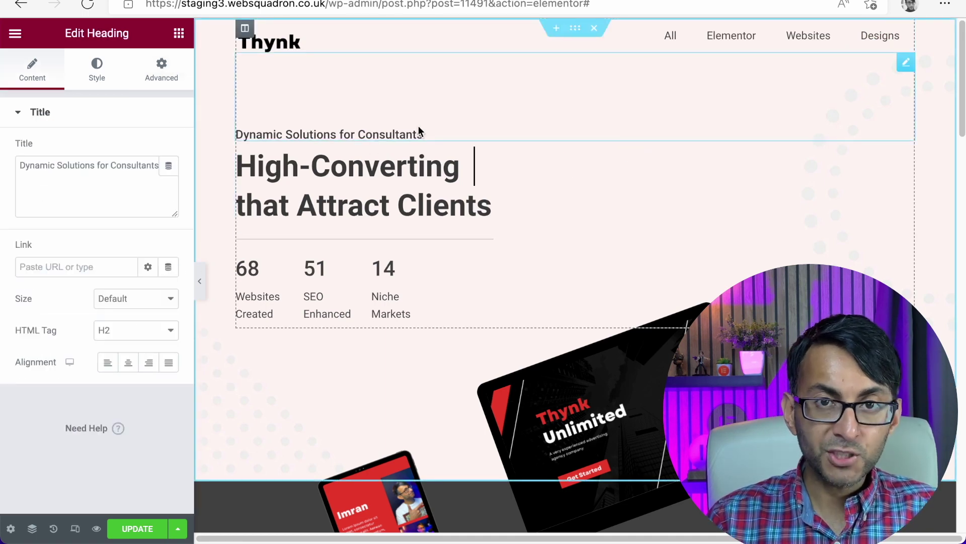
{"action": "left_click", "coordinate": [160, 72]}
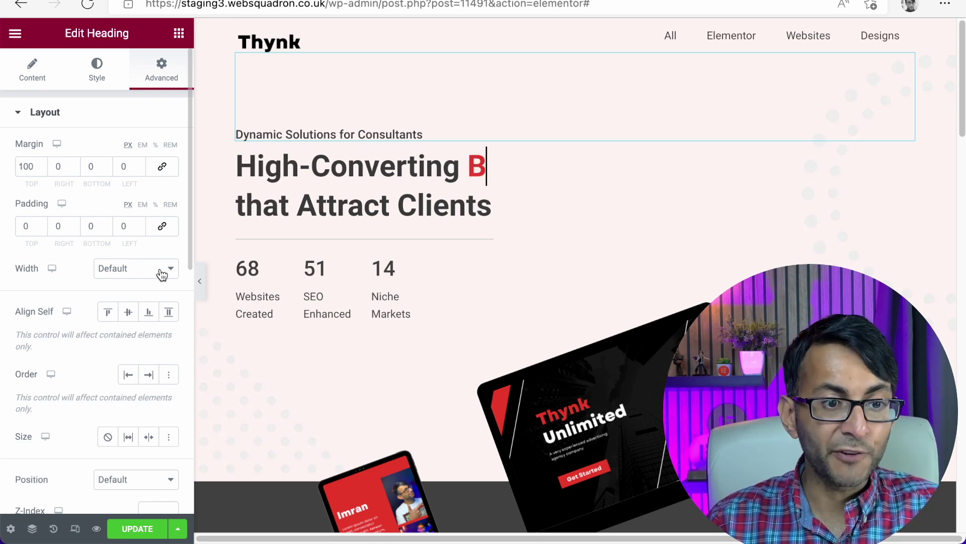
{"action": "left_click", "coordinate": [560, 216]}
{"action": "left_click", "coordinate": [154, 73]}
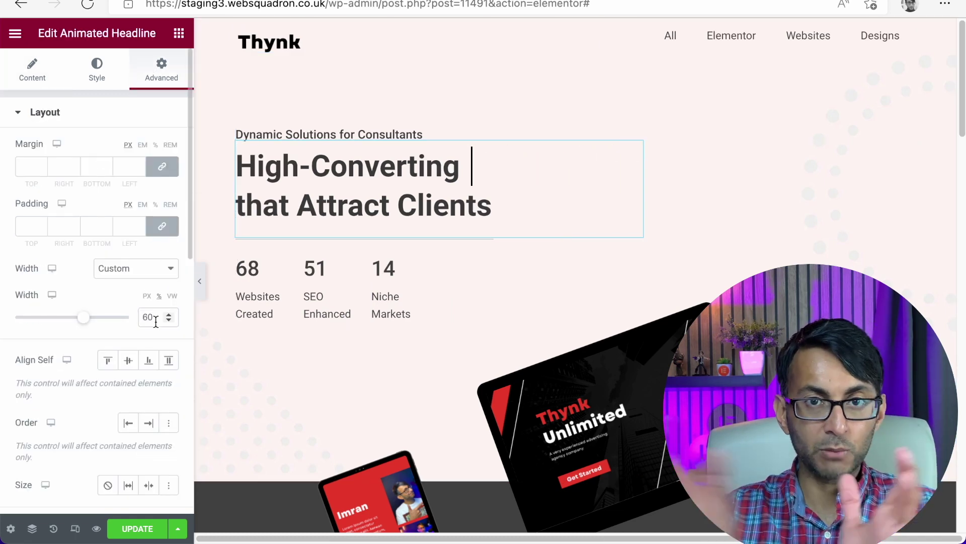
{"action": "left_click", "coordinate": [475, 239]}
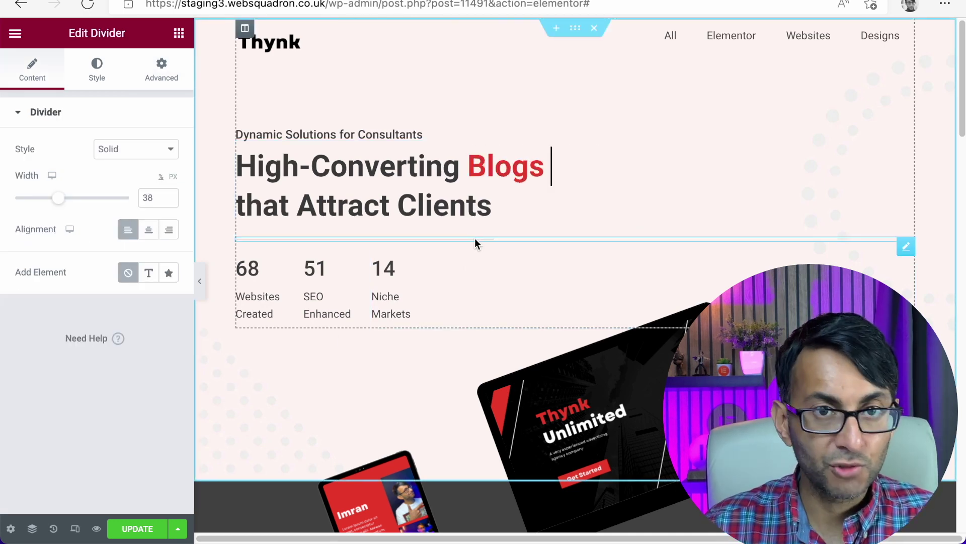
{"action": "left_click", "coordinate": [166, 76]}
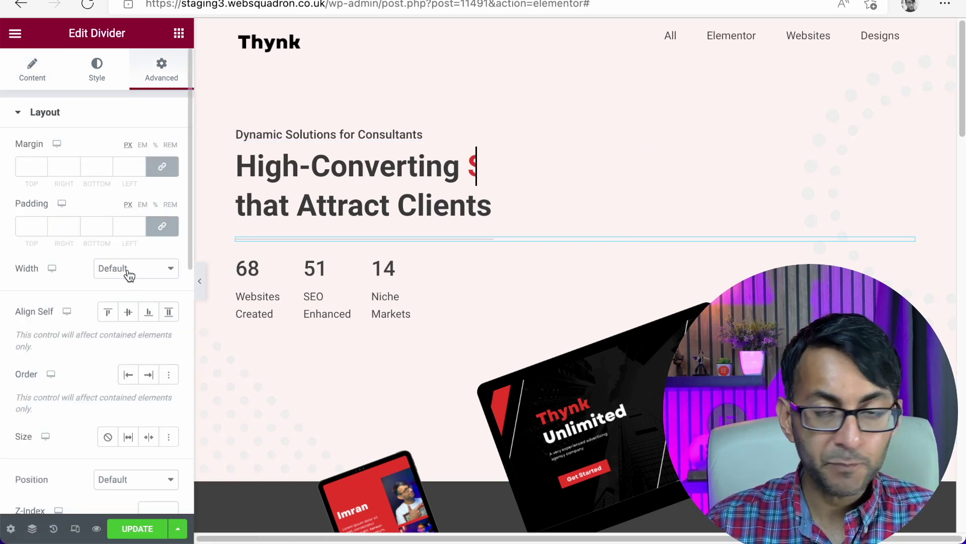
Step: Inspect the advanced layout settings of the "Websites Created" text block, and look at the second hero section further down
{"action": "left_click", "coordinate": [245, 272]}
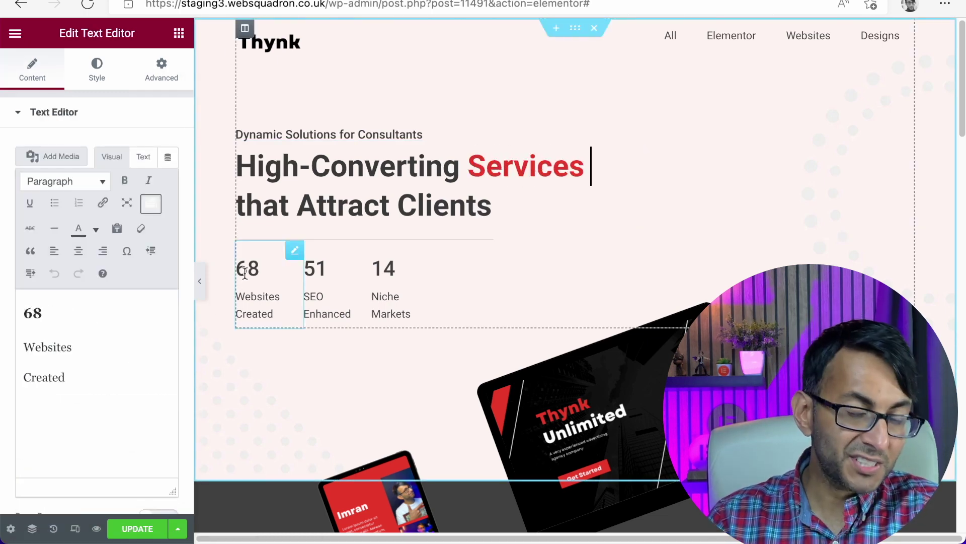
{"action": "left_click", "coordinate": [166, 81]}
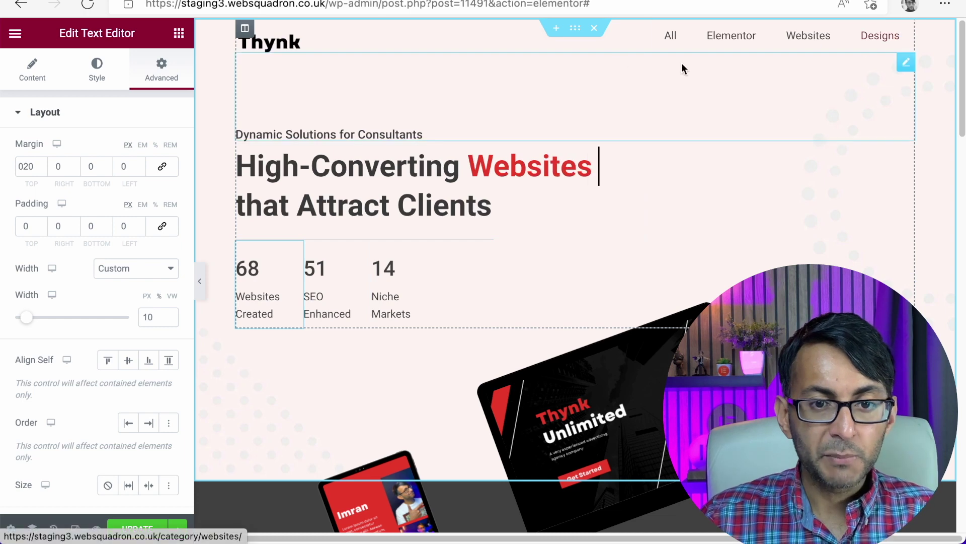
{"action": "scroll", "coordinate": [962, 69], "scroll_direction": "down", "scroll_amount": 5}
{"action": "scroll", "coordinate": [962, 69], "scroll_direction": "up", "scroll_amount": 6}
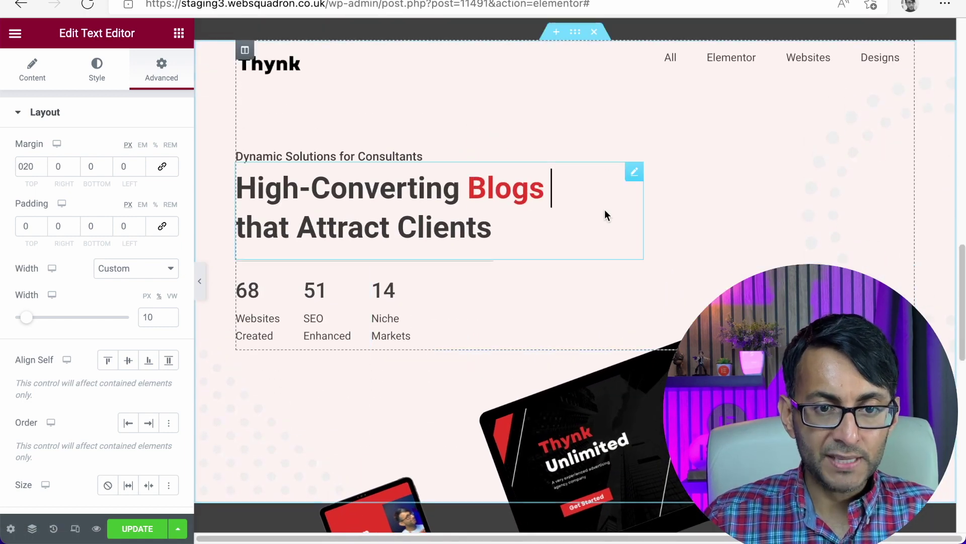
Step: Convert the second hero section to a container and delete the original section above the converted copy
{"action": "left_click", "coordinate": [576, 34]}
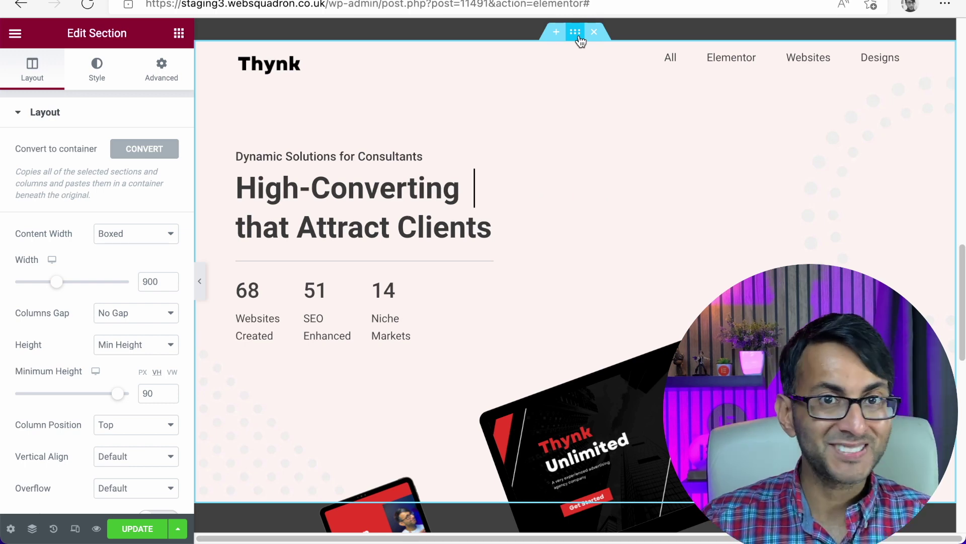
{"action": "left_click", "coordinate": [148, 150]}
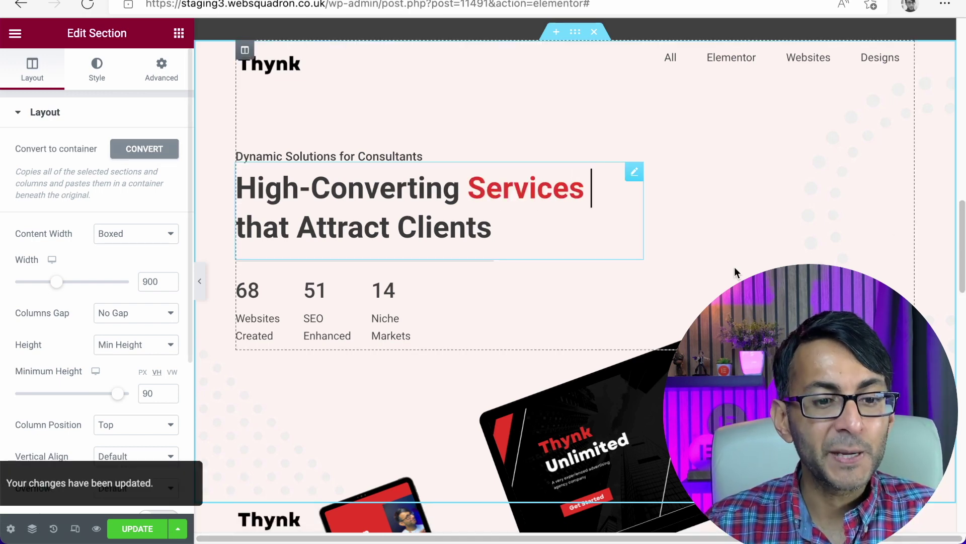
{"action": "left_click_drag", "start_coordinate": [960, 209], "coordinate": [961, 183]}
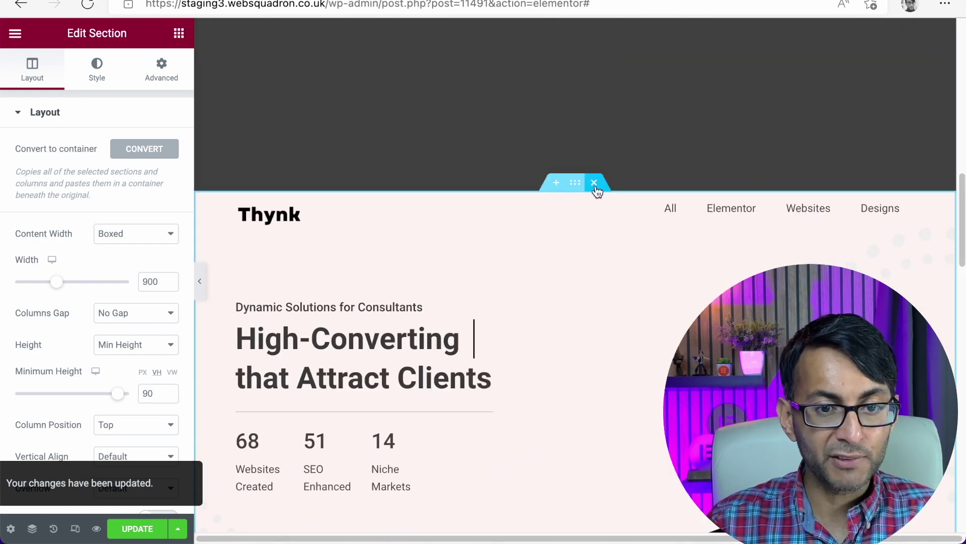
{"action": "left_click_drag", "start_coordinate": [961, 216], "coordinate": [961, 262]}
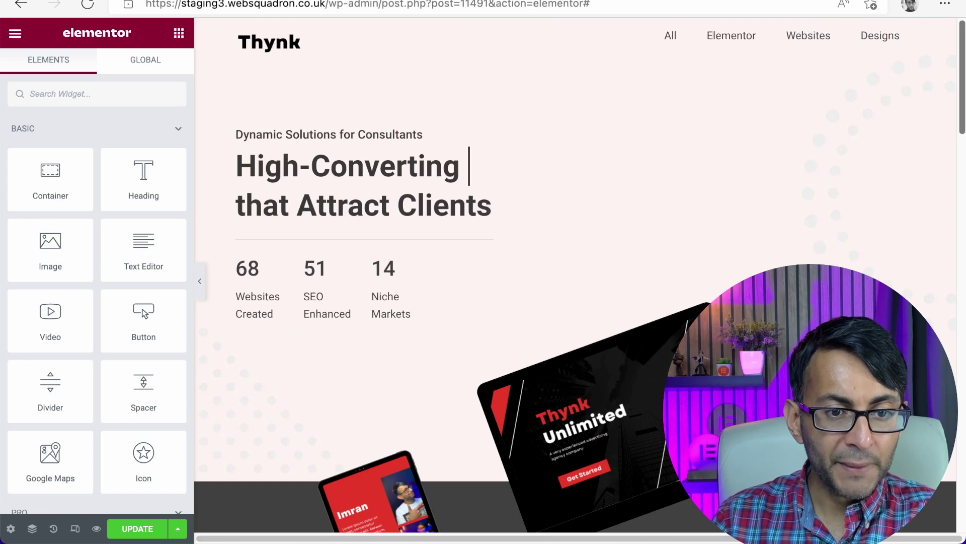
Step: Set the custom width of the Thynk logo image in the converted container to 40%
{"action": "scroll", "coordinate": [578, 282], "scroll_direction": "down", "scroll_amount": 2}
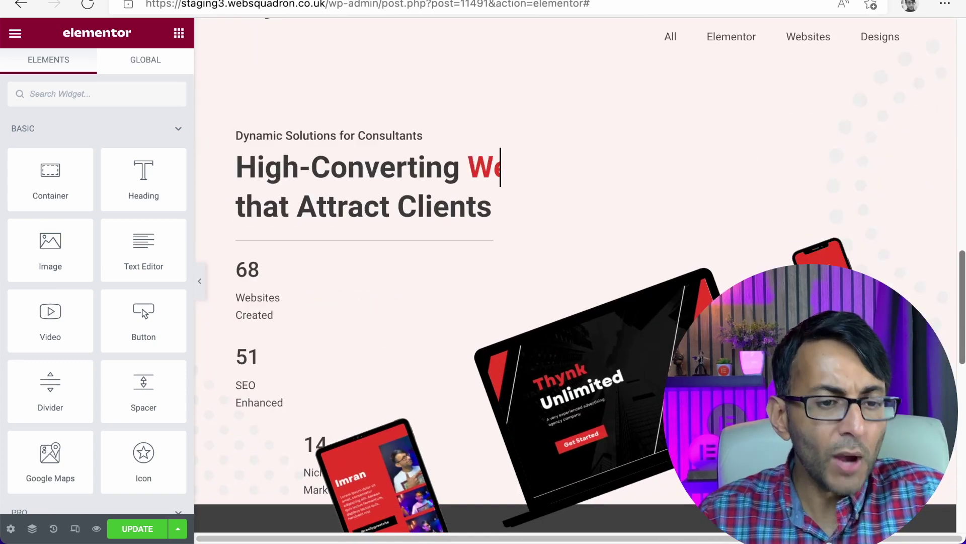
{"action": "scroll", "coordinate": [579, 282], "scroll_direction": "down", "scroll_amount": 1}
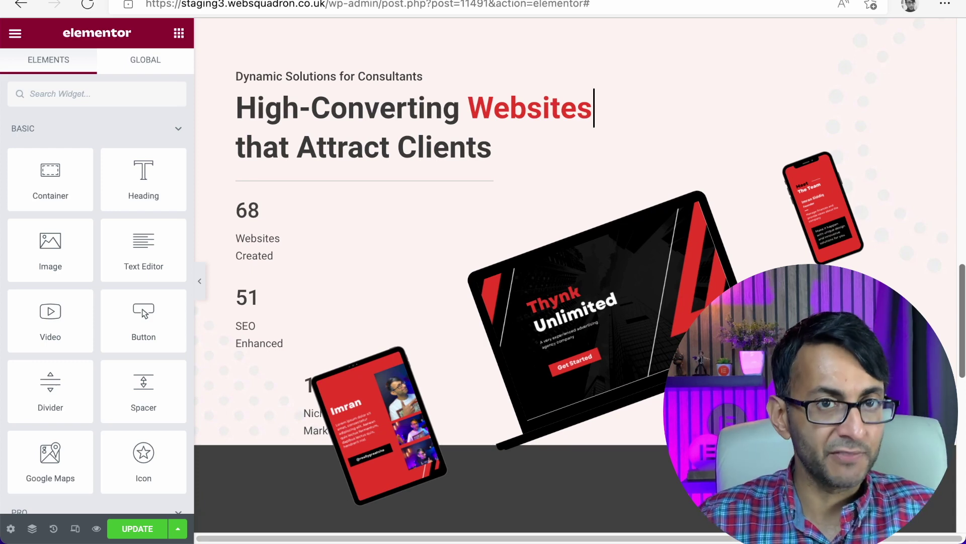
{"action": "scroll", "coordinate": [238, 263], "scroll_direction": "down", "scroll_amount": 1}
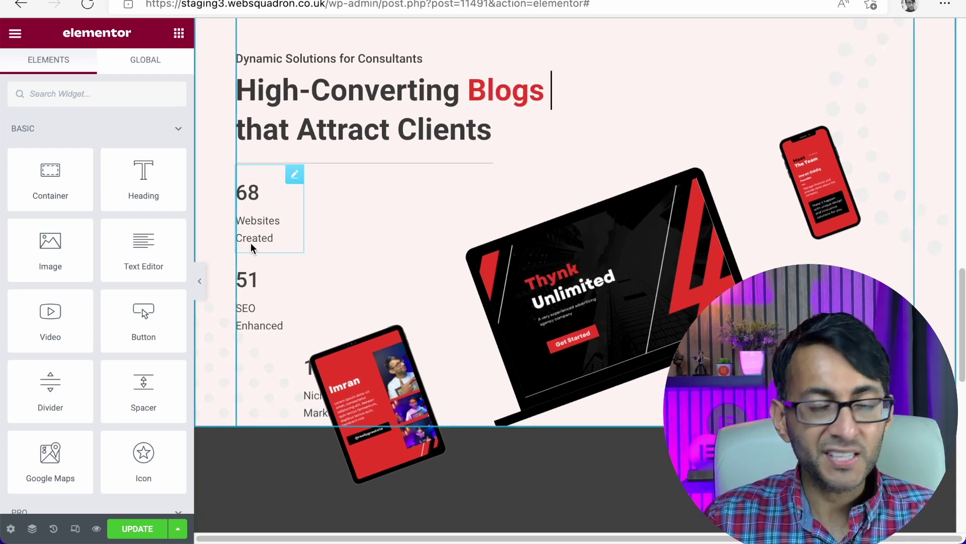
{"action": "scroll", "coordinate": [496, 325], "scroll_direction": "up", "scroll_amount": 2}
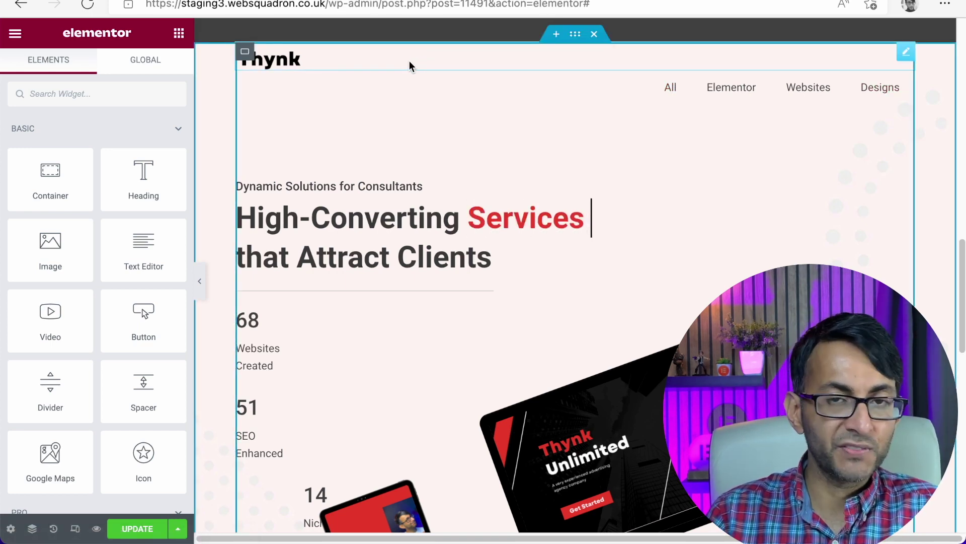
{"action": "left_click", "coordinate": [333, 56]}
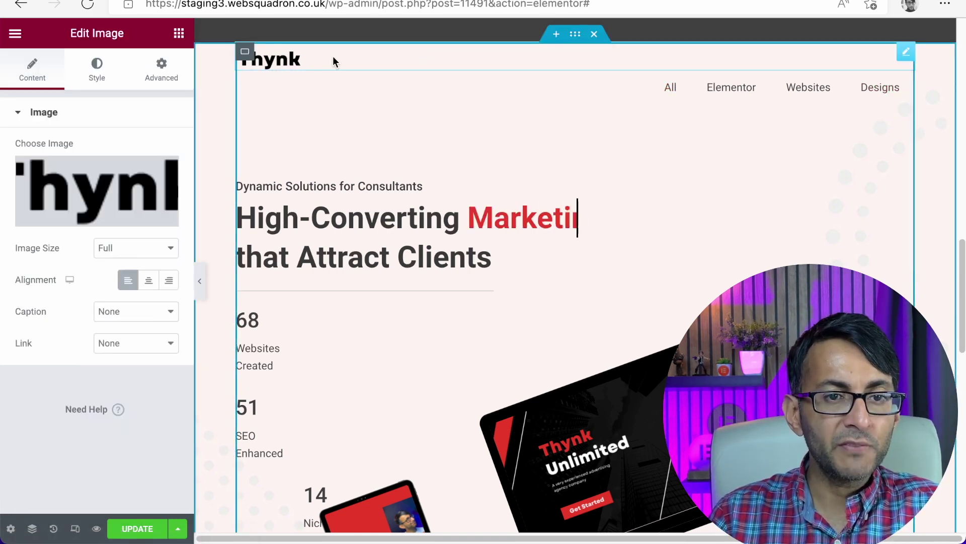
{"action": "left_click", "coordinate": [162, 73]}
{"action": "left_click", "coordinate": [151, 317]}
{"action": "type", "text": "40"}
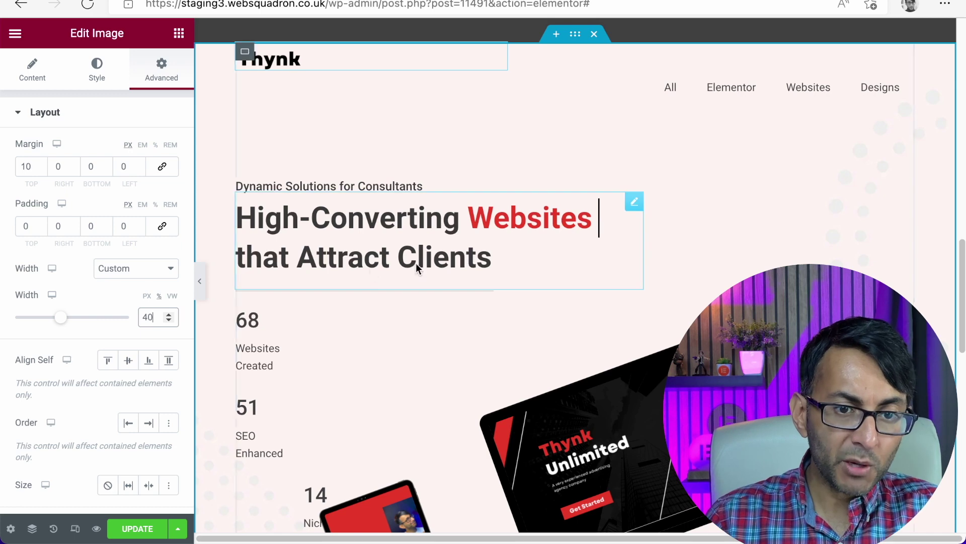
Step: Try a custom width of 50% on the nav menu, then clear the value
{"action": "left_click", "coordinate": [907, 82]}
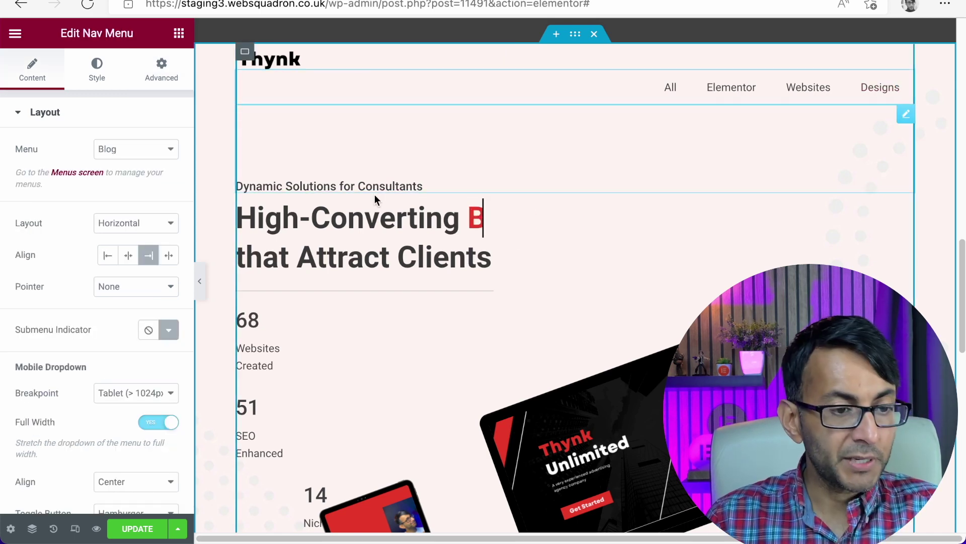
{"action": "left_click", "coordinate": [162, 73]}
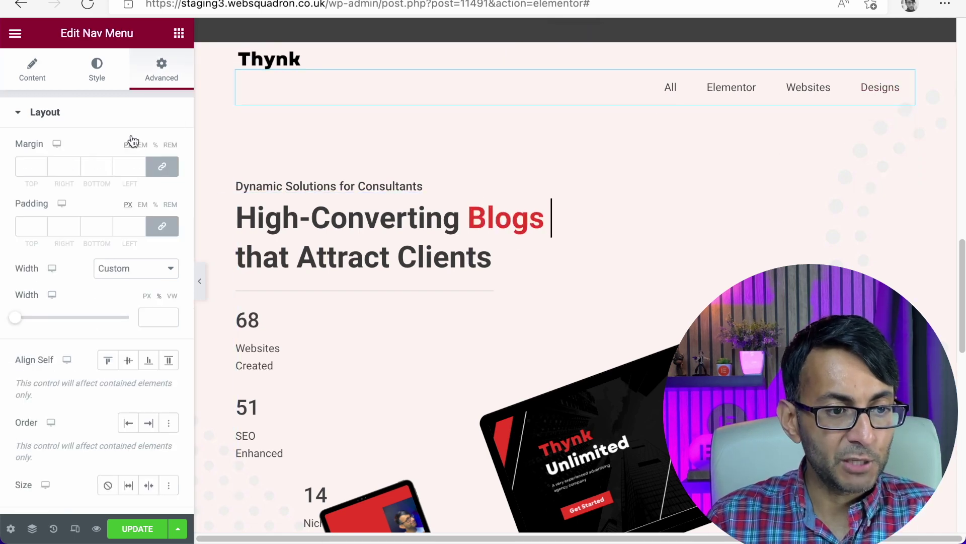
{"action": "left_click", "coordinate": [157, 316]}
{"action": "type", "text": "50"}
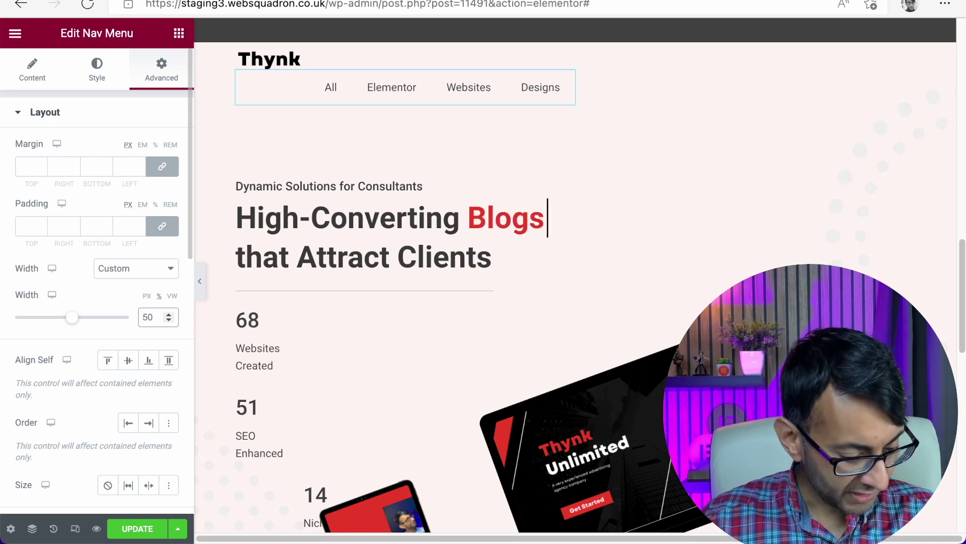
{"action": "key", "text": "BackSpace"}
{"action": "key", "text": "BackSpace"}
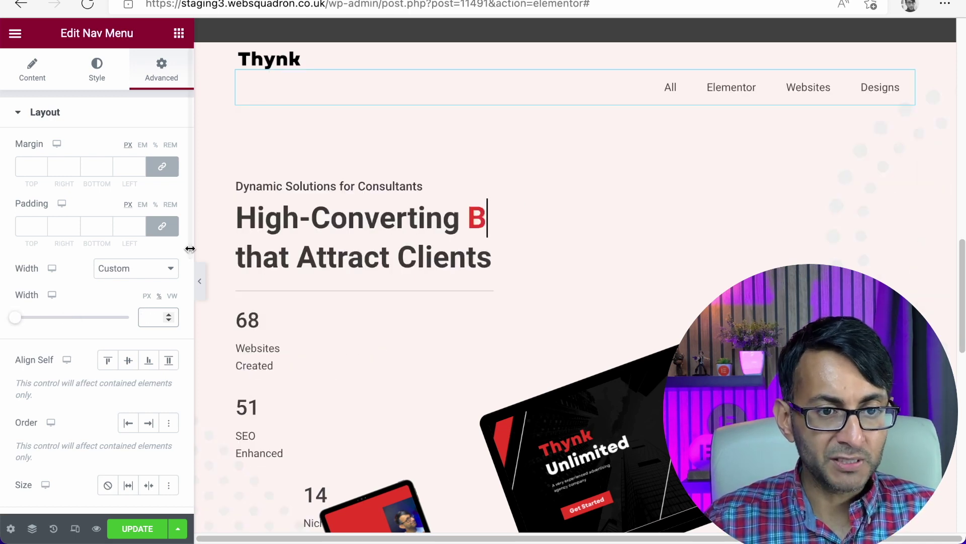
Step: Clear the custom width of the Thynk logo image
{"action": "left_click", "coordinate": [303, 52]}
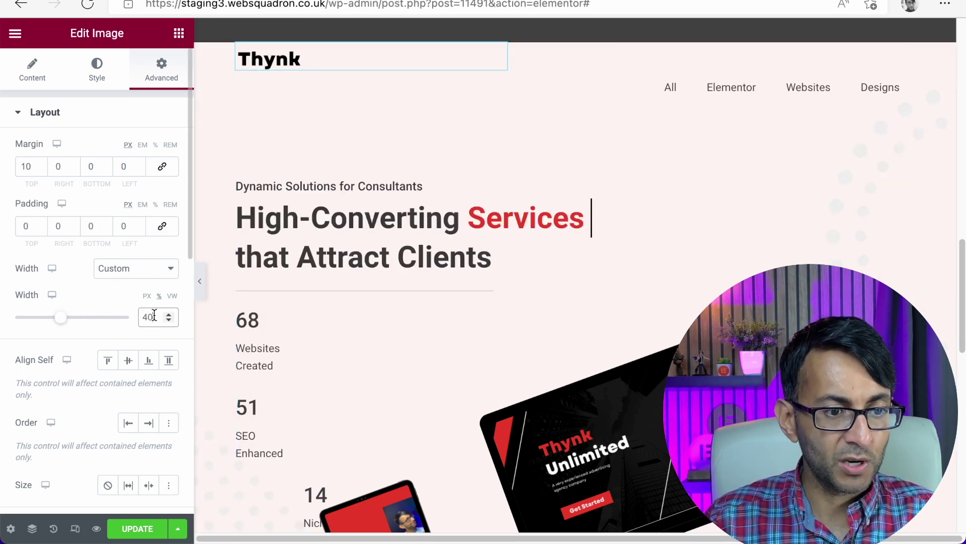
{"action": "key", "text": "BackSpace"}
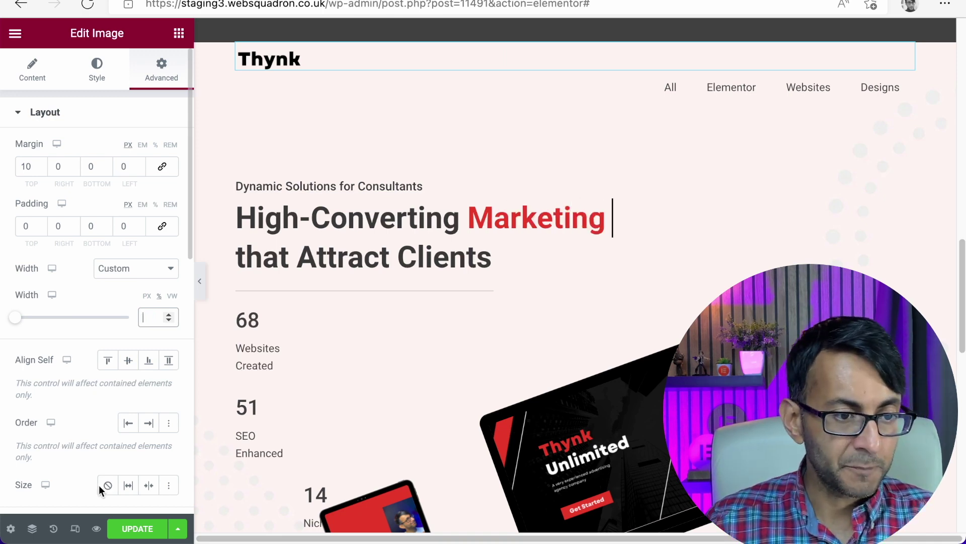
Step: Move the logo image, nav menu and all remaining widgets out of the inner container directly into the outer container using the Navigator
{"action": "left_click", "coordinate": [575, 35]}
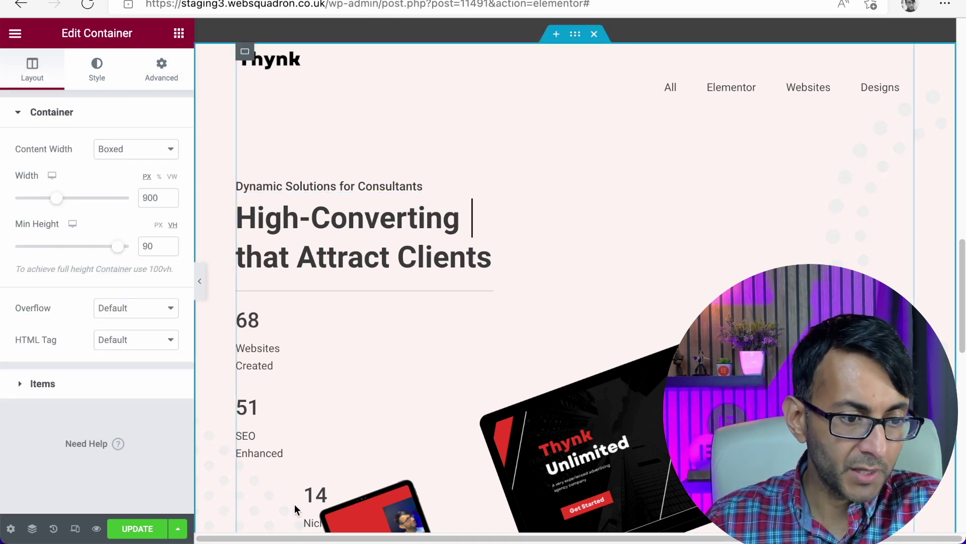
{"action": "left_click", "coordinate": [32, 528]}
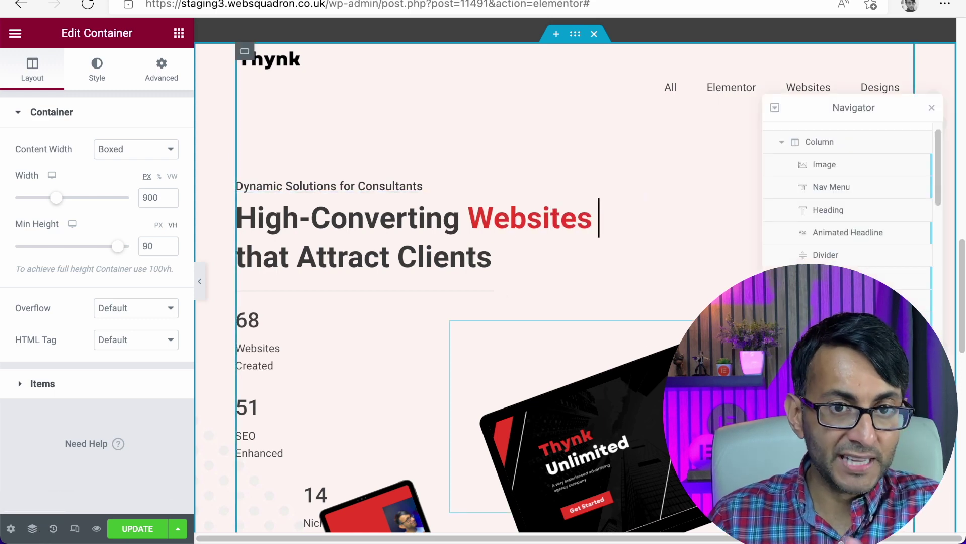
{"action": "left_click_drag", "start_coordinate": [935, 151], "coordinate": [938, 233]}
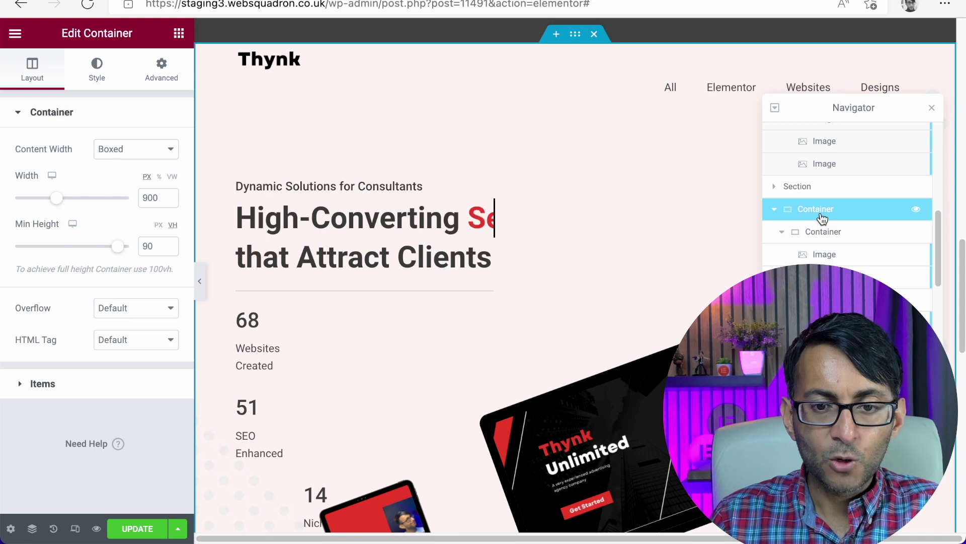
{"action": "left_click", "coordinate": [823, 231]}
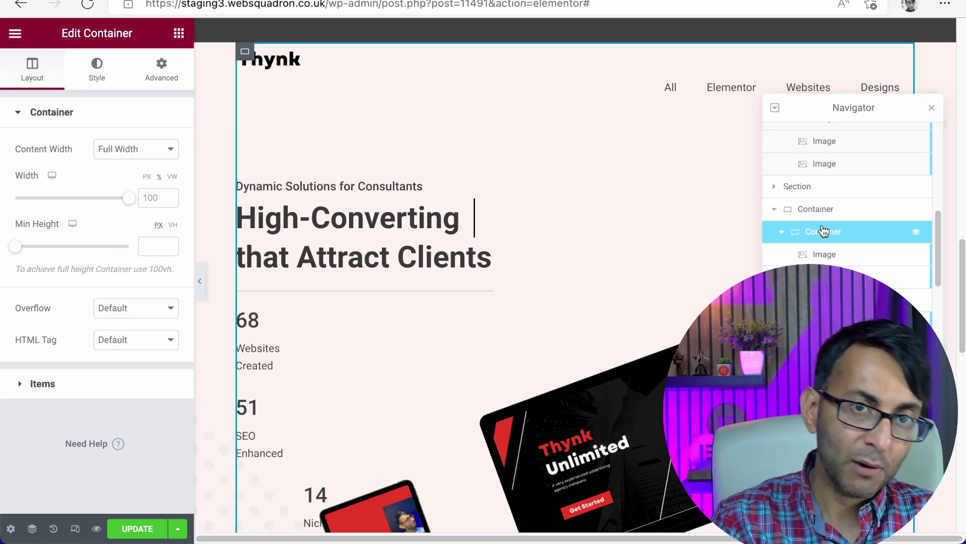
{"action": "left_click", "coordinate": [836, 255]}
{"action": "left_click_drag", "start_coordinate": [838, 259], "coordinate": [842, 235]}
{"action": "left_click", "coordinate": [835, 277]}
{"action": "left_click_drag", "start_coordinate": [835, 277], "coordinate": [848, 259]}
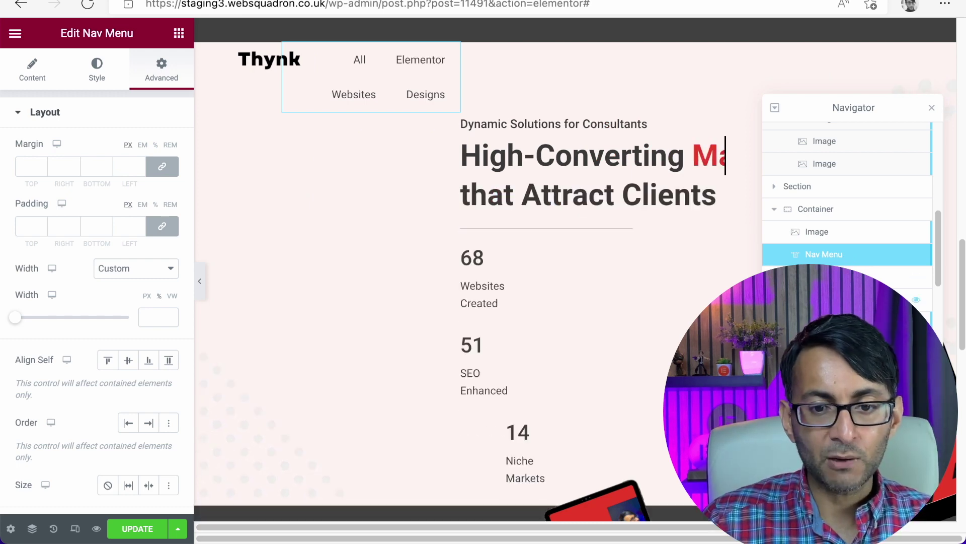
{"action": "left_click", "coordinate": [835, 277]}
{"action": "left_click_drag", "start_coordinate": [836, 277], "coordinate": [711, 240]}
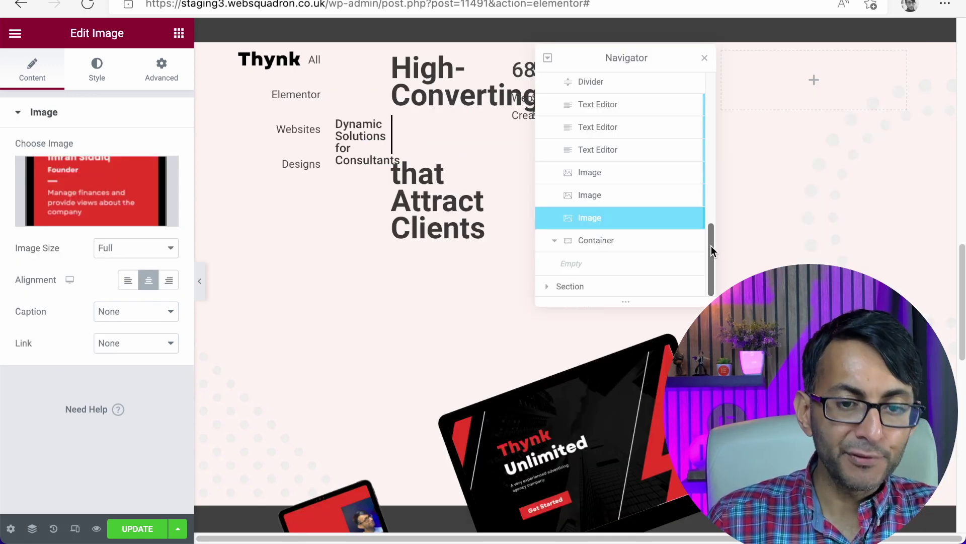
Step: Delete the empty inner container and close the Navigator
{"action": "left_click", "coordinate": [613, 248]}
{"action": "right_click", "coordinate": [612, 245]}
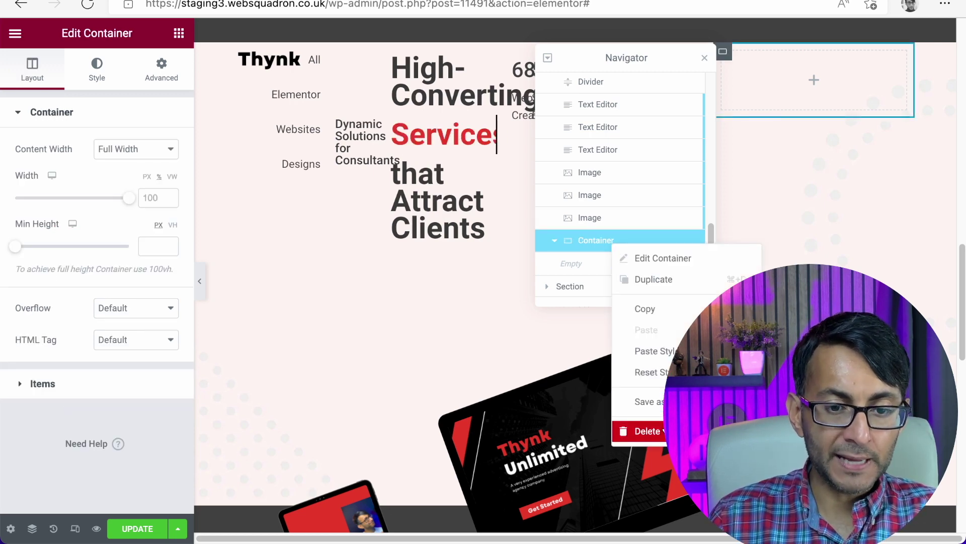
{"action": "left_click", "coordinate": [647, 431]}
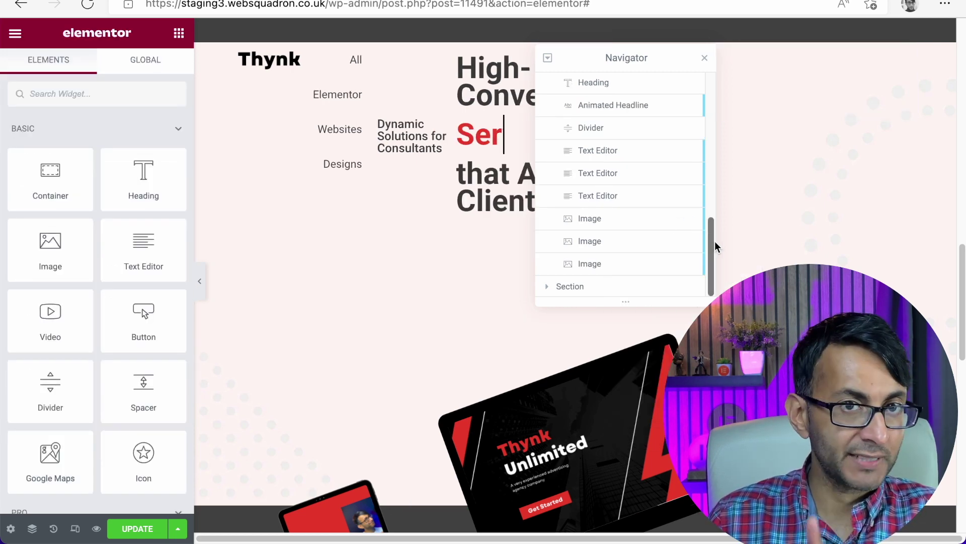
{"action": "left_click_drag", "start_coordinate": [636, 57], "coordinate": [882, 31]}
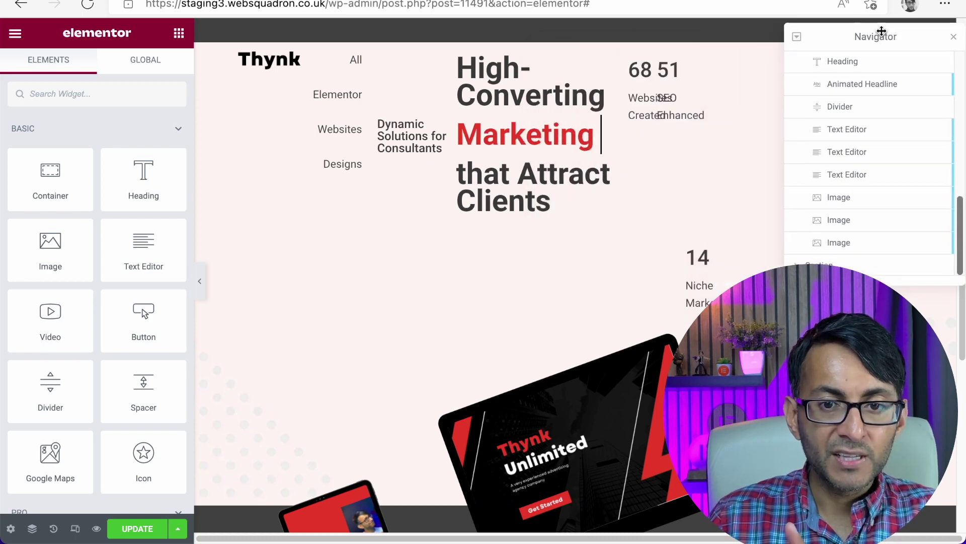
{"action": "left_click", "coordinate": [953, 36]}
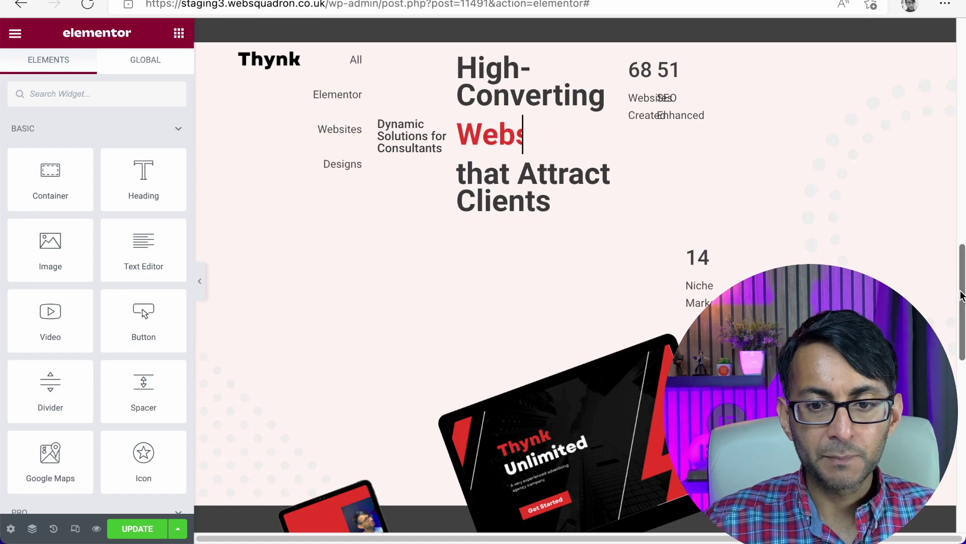
Step: Review the layout, advanced and item settings of the converted hero's outer container
{"action": "scroll", "coordinate": [964, 116], "scroll_direction": "down", "scroll_amount": 8}
{"action": "scroll", "coordinate": [964, 116], "scroll_direction": "up", "scroll_amount": 6}
{"action": "scroll", "coordinate": [963, 116], "scroll_direction": "down", "scroll_amount": 3}
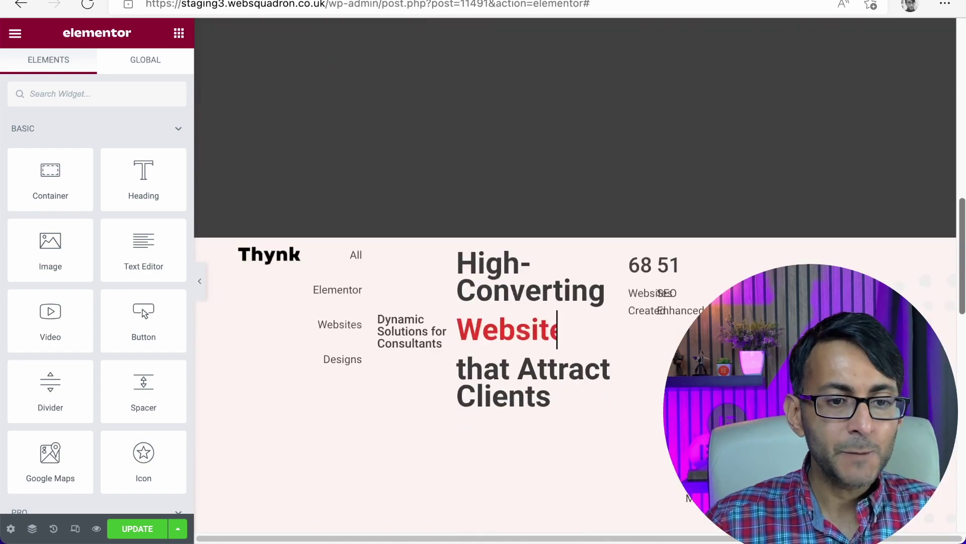
{"action": "scroll", "coordinate": [575, 301], "scroll_direction": "down", "scroll_amount": 1}
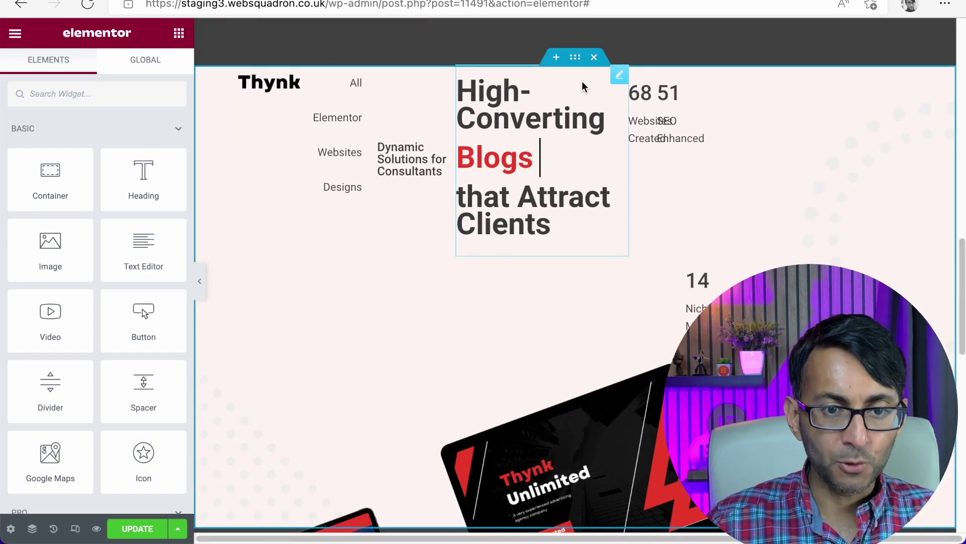
{"action": "left_click", "coordinate": [575, 60]}
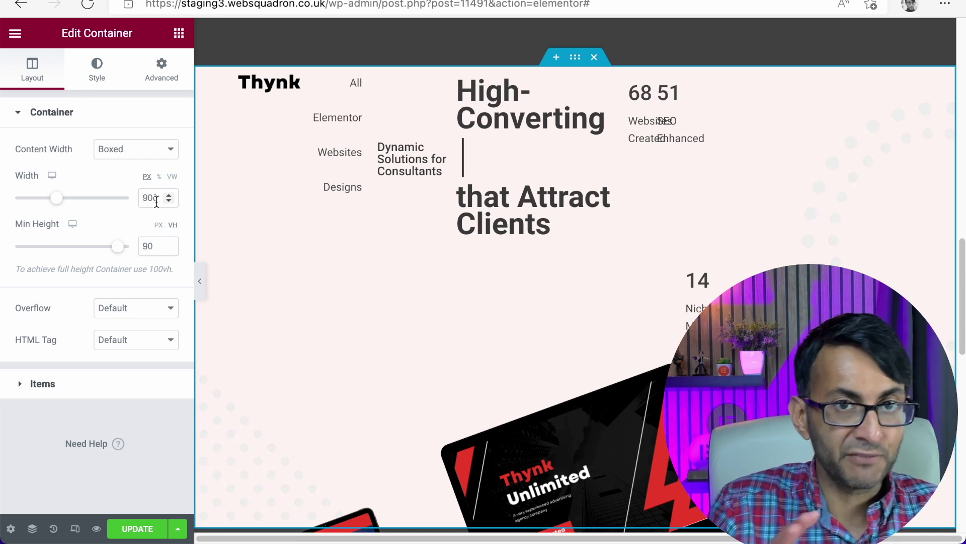
{"action": "left_click", "coordinate": [156, 89]}
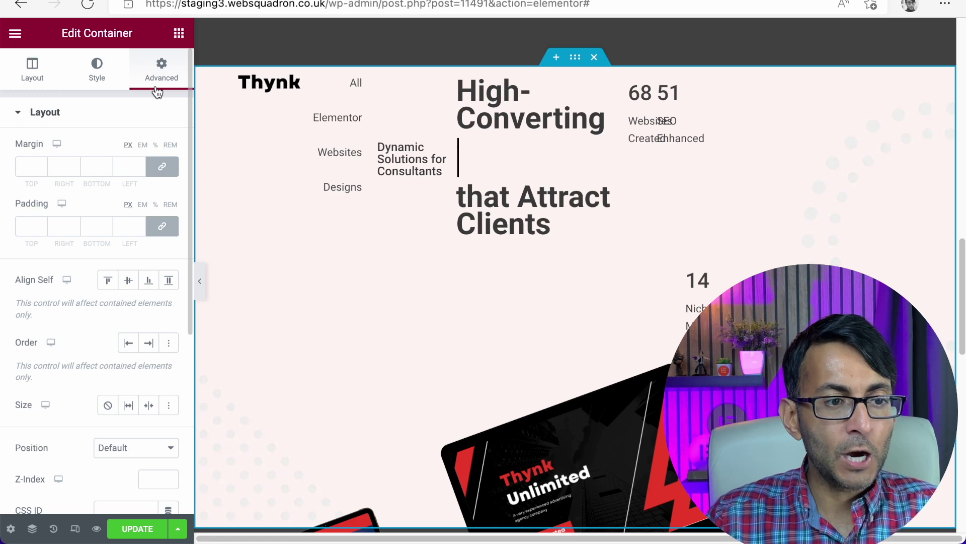
{"action": "left_click", "coordinate": [33, 70]}
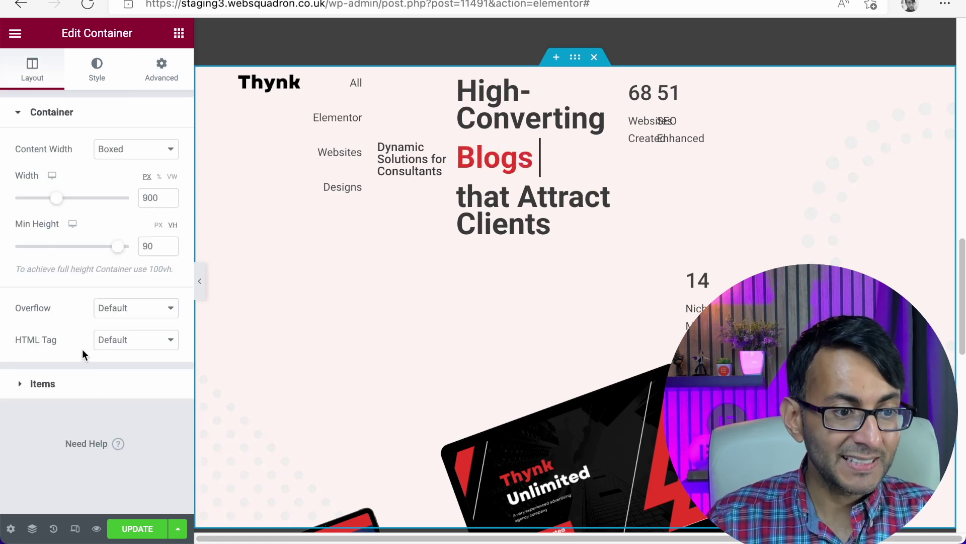
{"action": "left_click", "coordinate": [71, 393]}
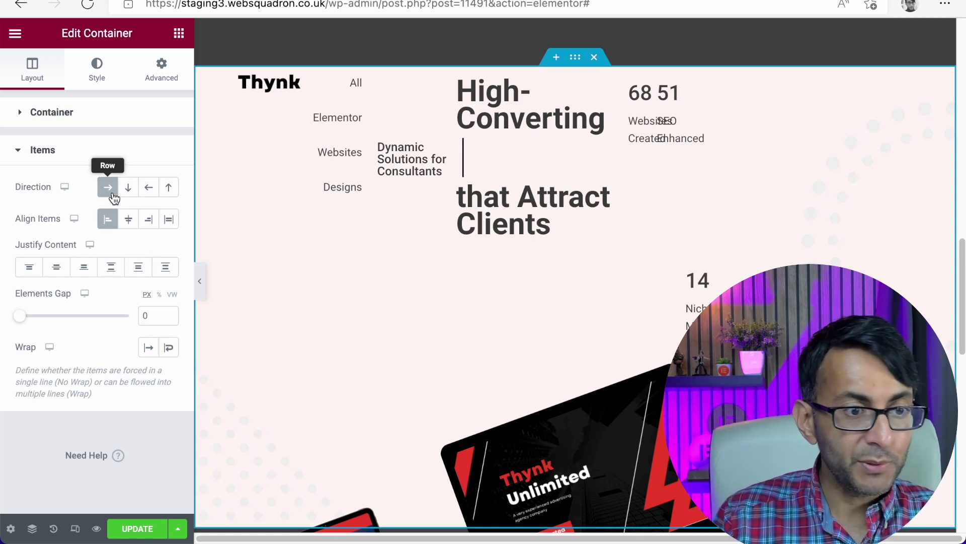
Step: Try the Column direction and centered item alignment on the outer container, restoring the Row direction and start alignment
{"action": "left_click", "coordinate": [125, 189]}
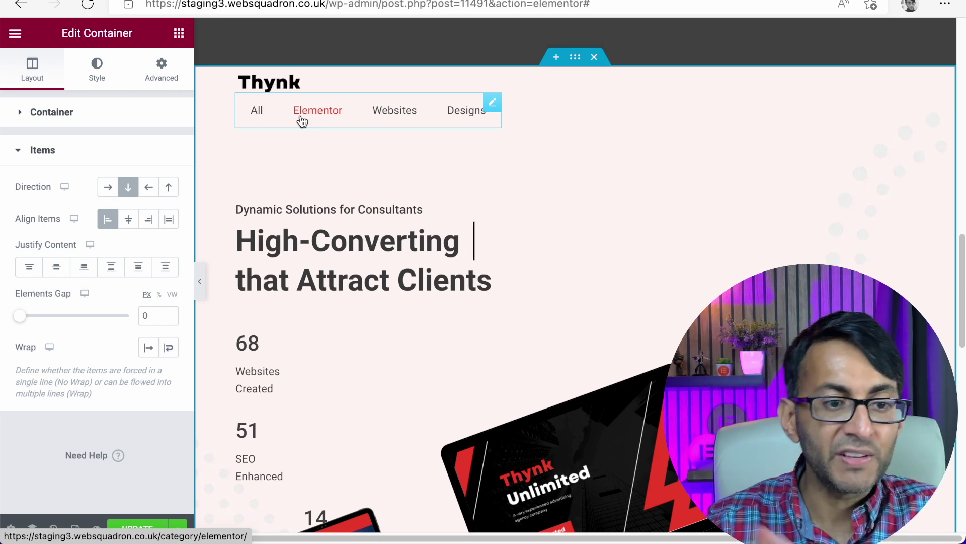
{"action": "scroll", "coordinate": [325, 332], "scroll_direction": "down", "scroll_amount": 1}
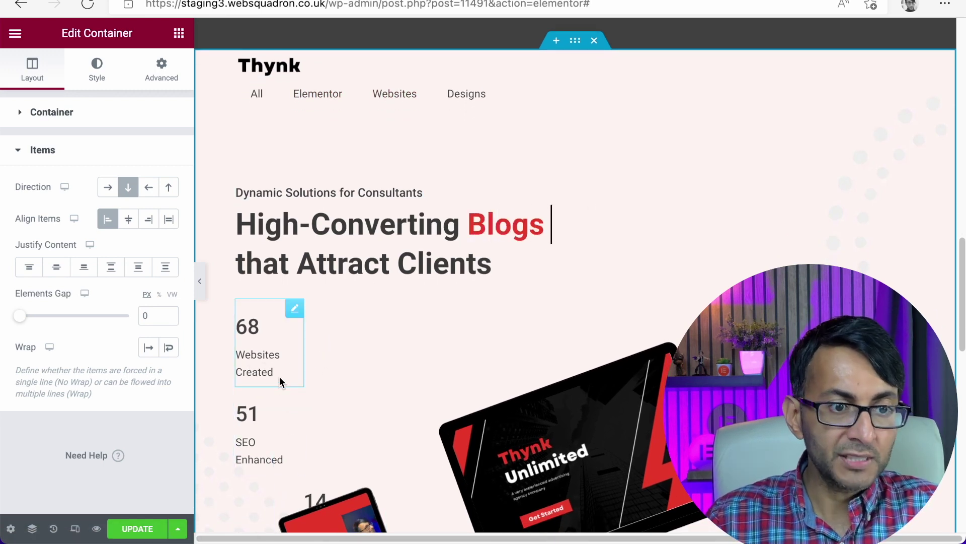
{"action": "left_click", "coordinate": [108, 188]}
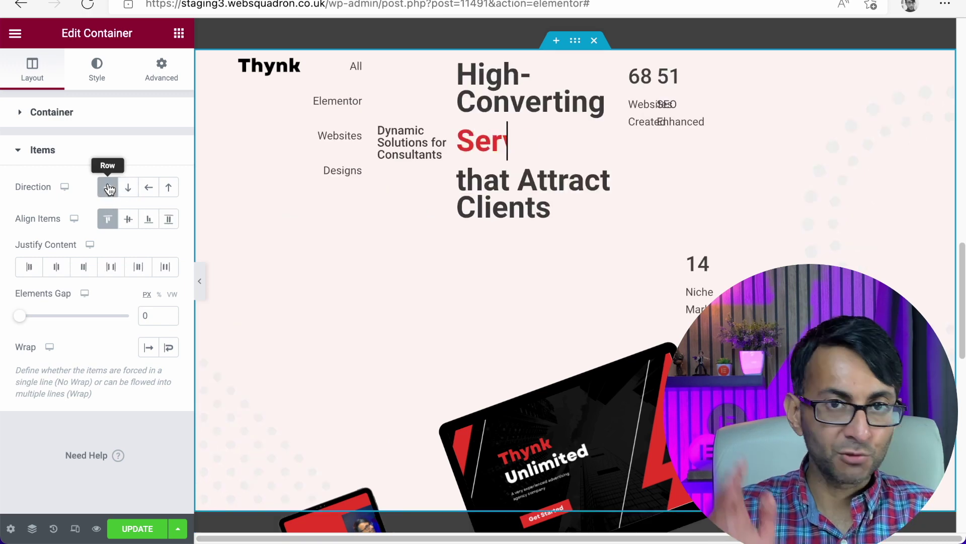
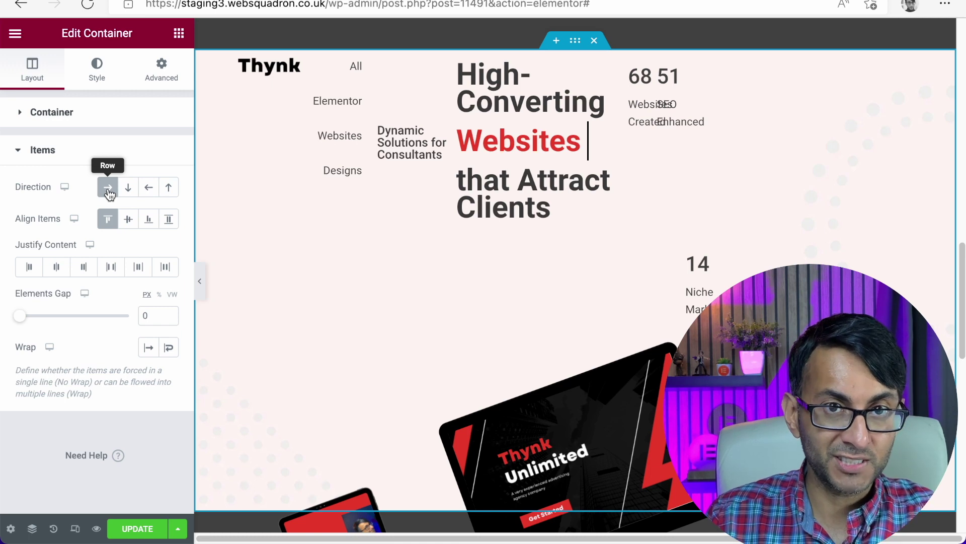
{"action": "left_click", "coordinate": [126, 227]}
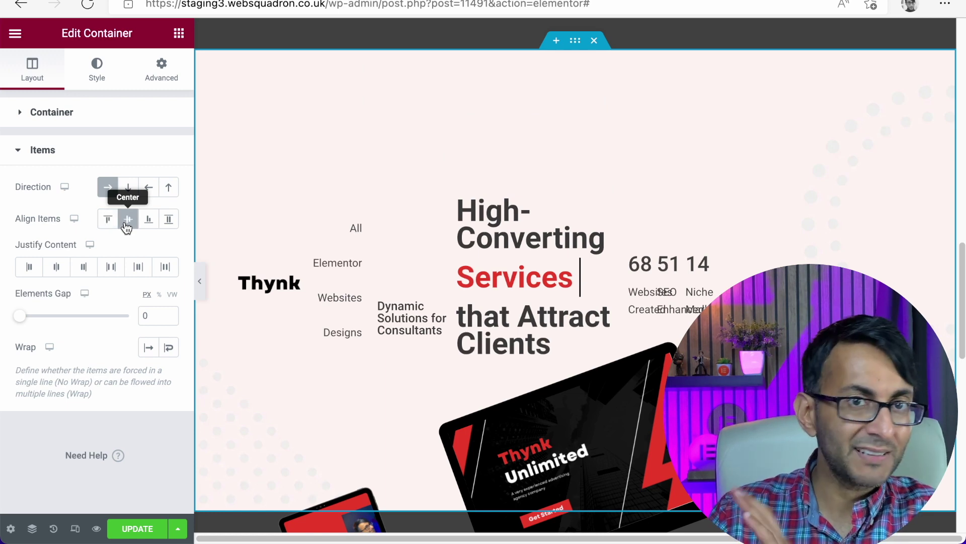
{"action": "left_click", "coordinate": [108, 224]}
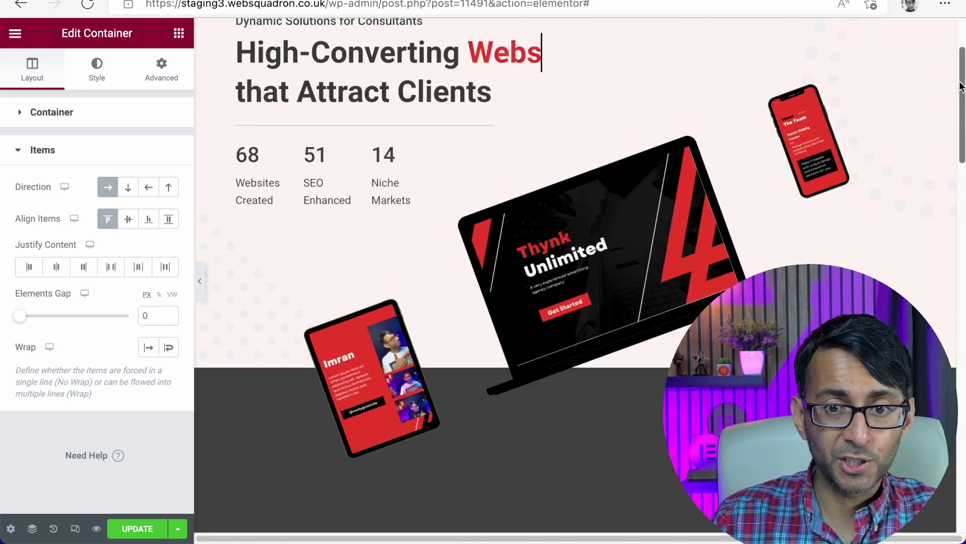
Step: Check the horizontal alignment setting of the column in the original hero section
{"action": "scroll", "coordinate": [960, 85], "scroll_direction": "up", "scroll_amount": 2}
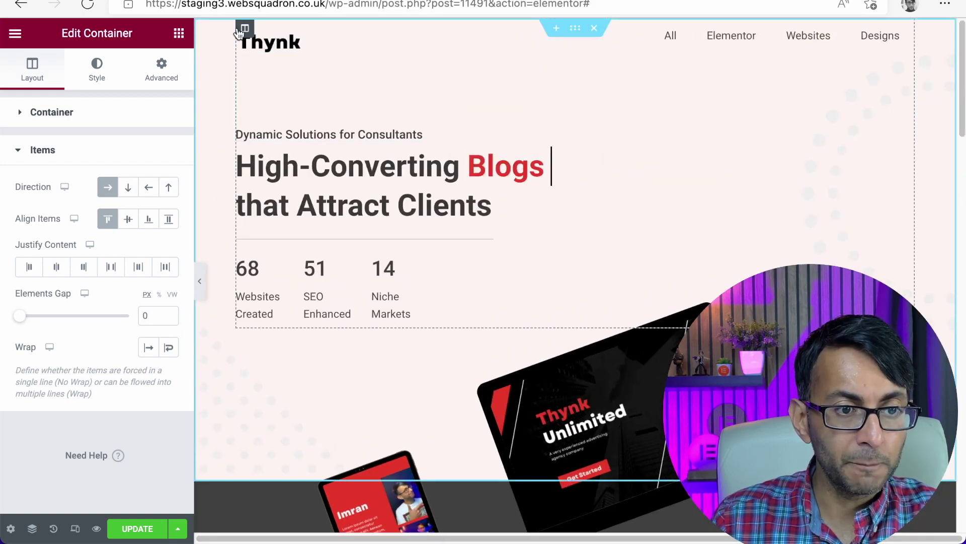
{"action": "left_click", "coordinate": [244, 29]}
{"action": "left_click", "coordinate": [126, 212]}
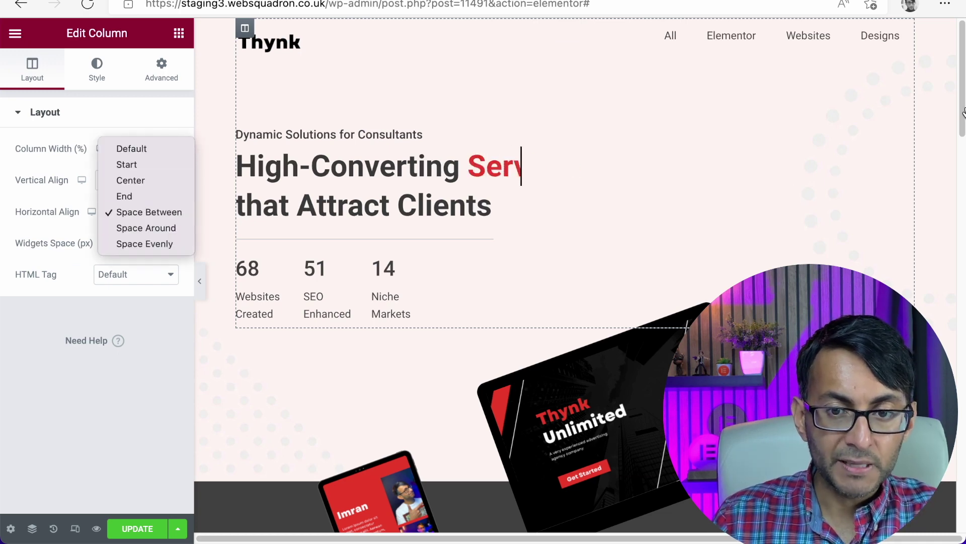
{"action": "left_click", "coordinate": [959, 83]}
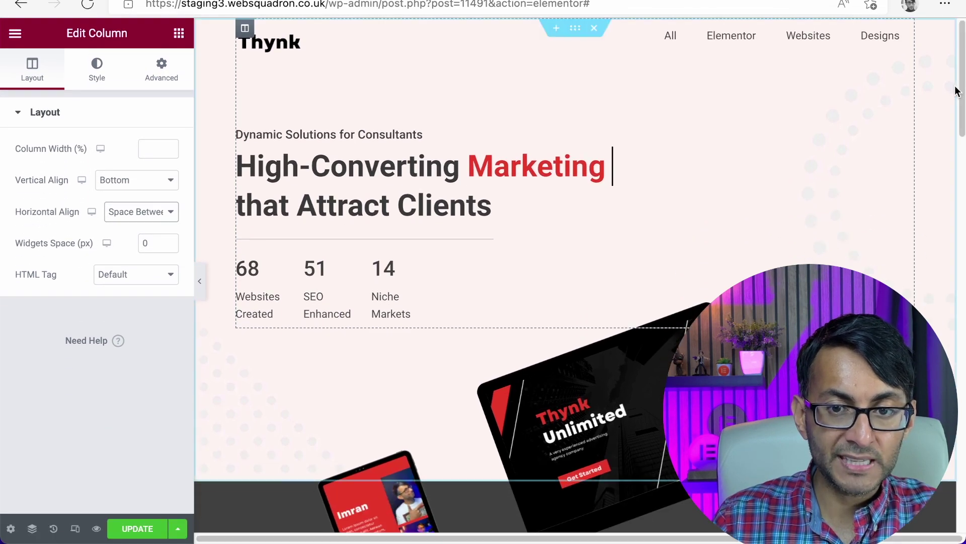
Step: Set the converted container's Justify Content to Space Between
{"action": "left_click_drag", "start_coordinate": [959, 83], "coordinate": [959, 286]}
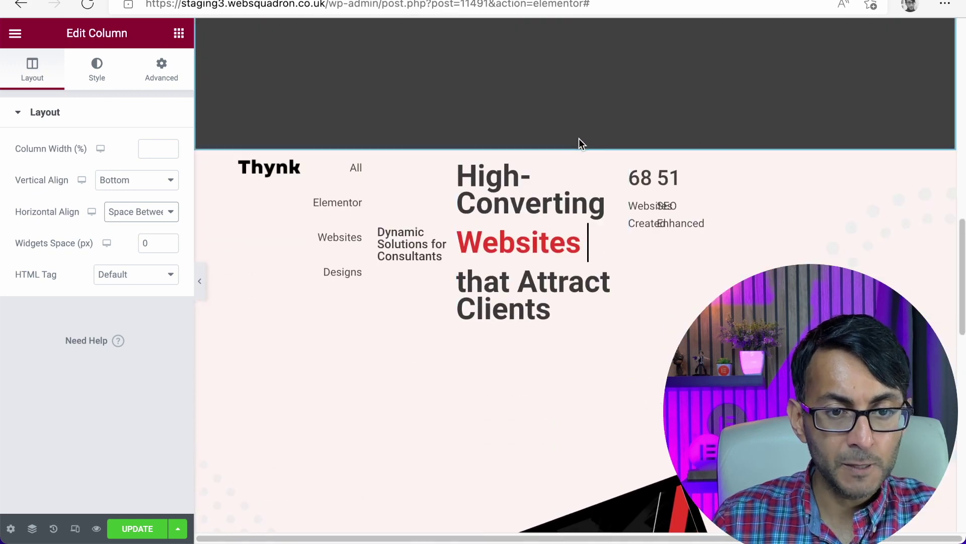
{"action": "left_click", "coordinate": [575, 142]}
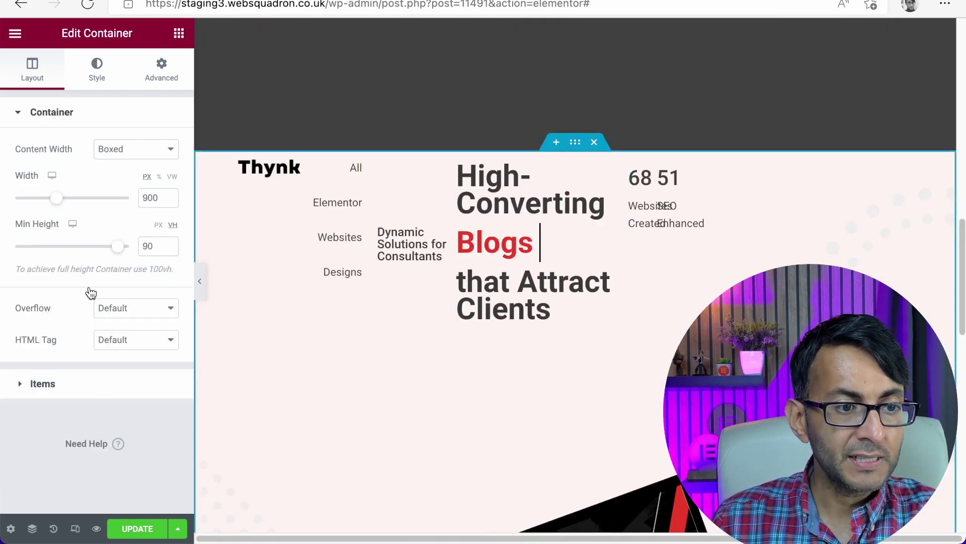
{"action": "left_click", "coordinate": [70, 385]}
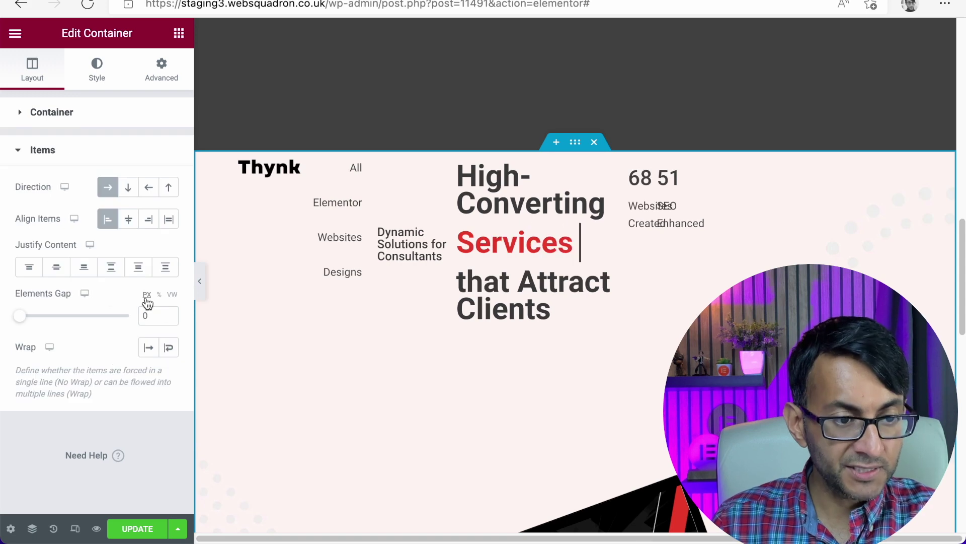
{"action": "left_click", "coordinate": [107, 272]}
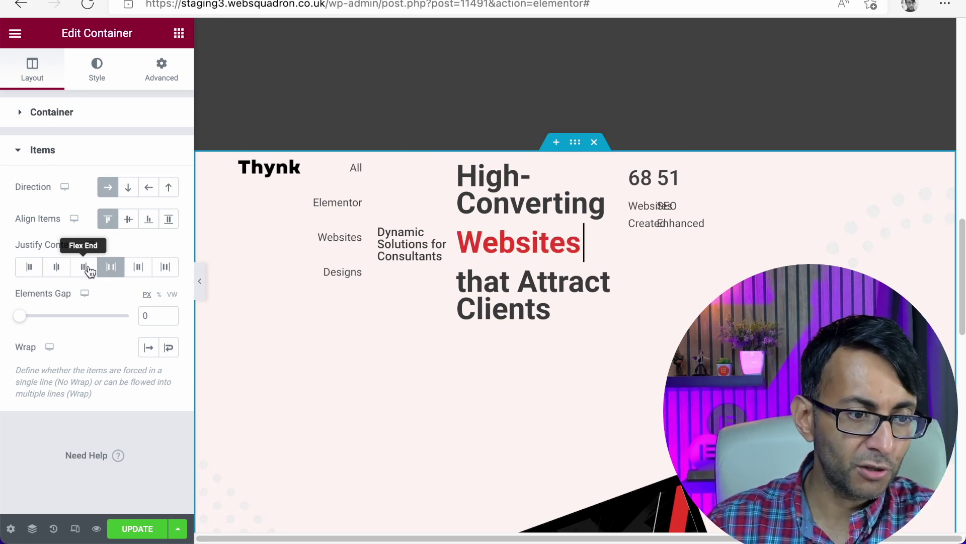
Step: Keep the converted container's Justify Content at Space Between and set its items to Wrap, trying No Wrap for comparison
{"action": "left_click", "coordinate": [19, 269]}
{"action": "left_click", "coordinate": [109, 269]}
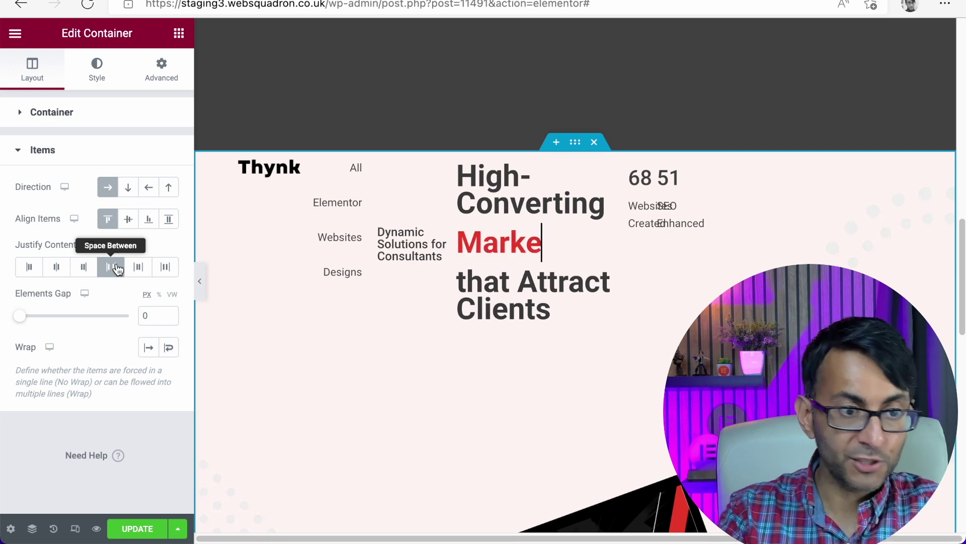
{"action": "left_click", "coordinate": [169, 348]}
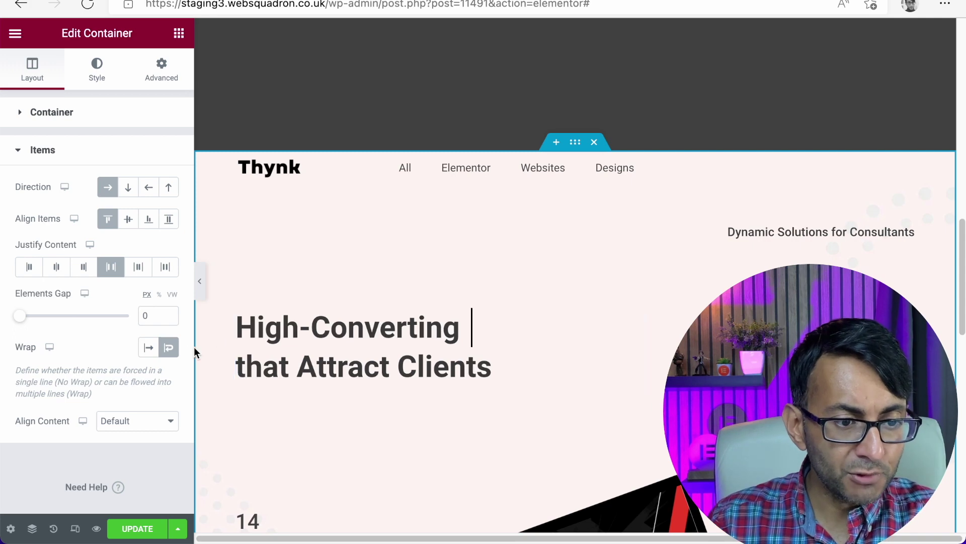
{"action": "left_click", "coordinate": [149, 351]}
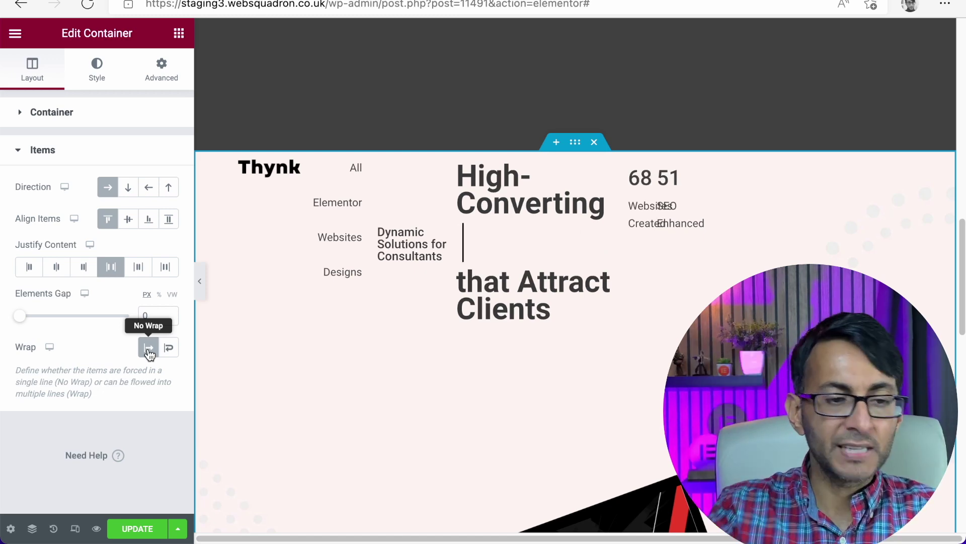
{"action": "left_click", "coordinate": [169, 348]}
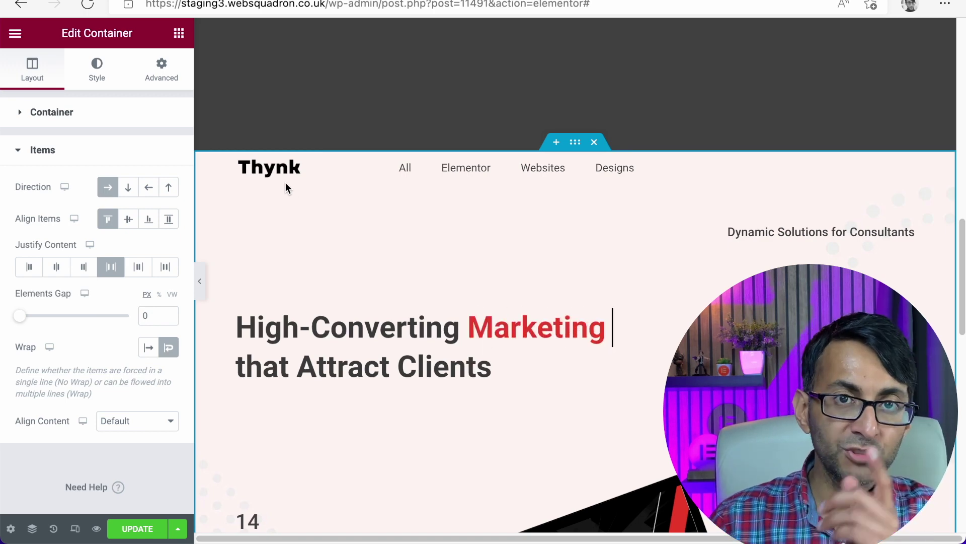
Step: Try Center and Flex End for the container's Align Content, and set it to Flex Start
{"action": "left_click", "coordinate": [139, 426]}
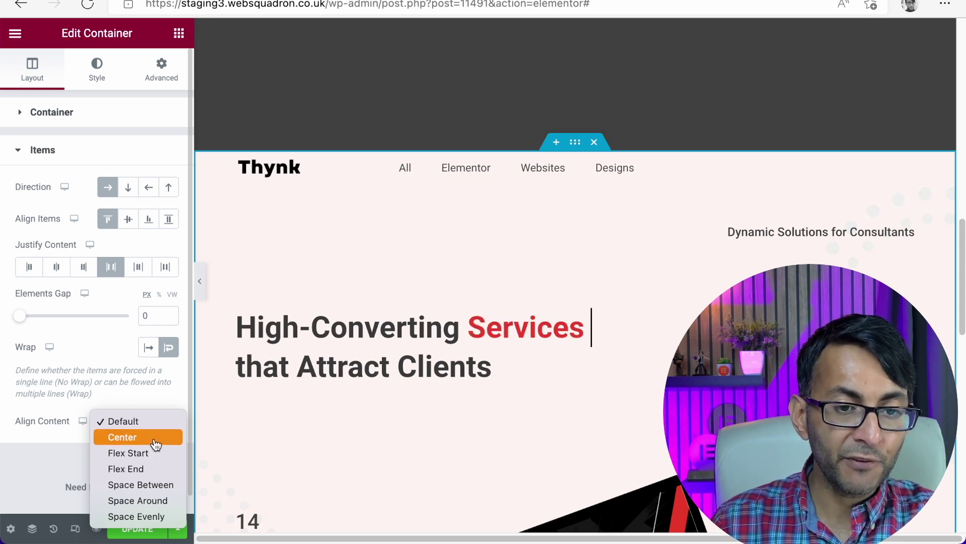
{"action": "left_click", "coordinate": [156, 437]}
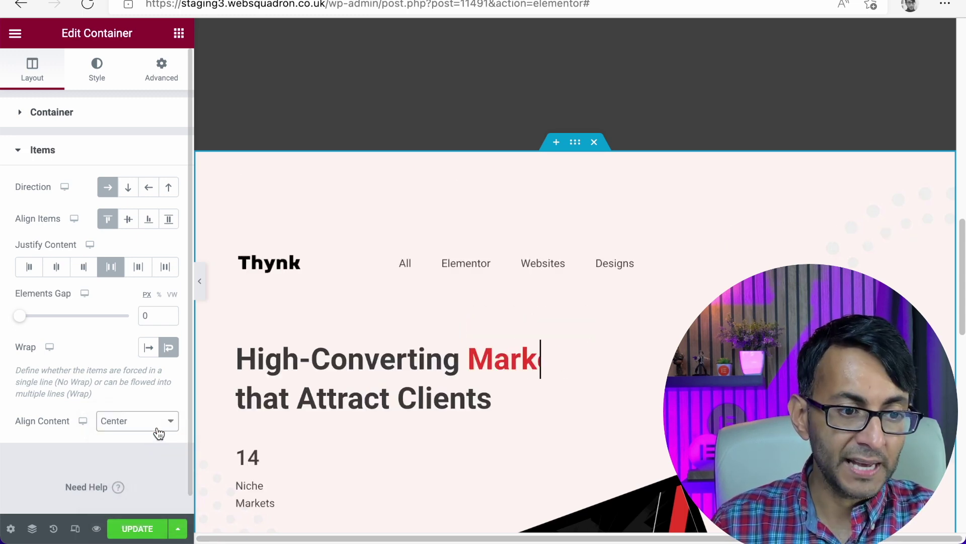
{"action": "left_click", "coordinate": [155, 427]}
{"action": "left_click", "coordinate": [152, 458]}
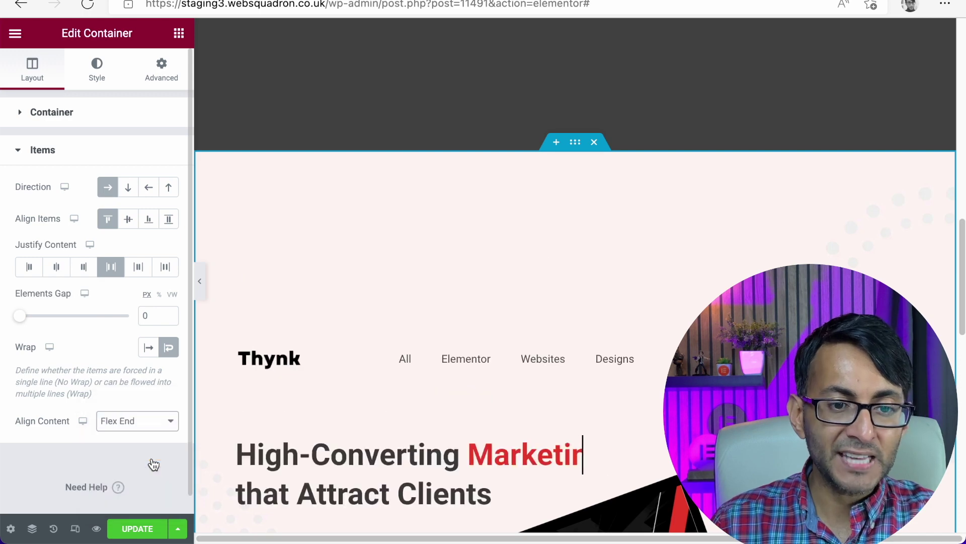
{"action": "left_click", "coordinate": [161, 423]}
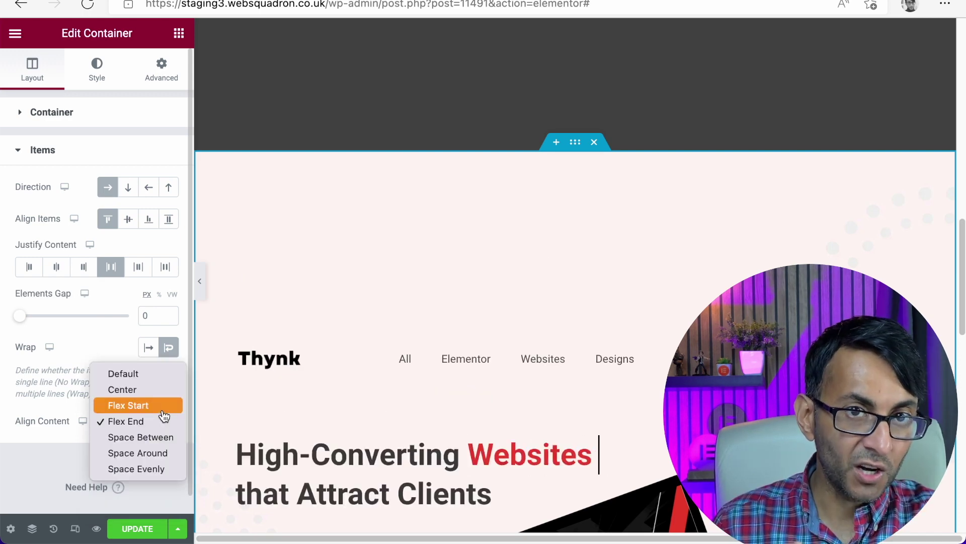
{"action": "left_click", "coordinate": [163, 410]}
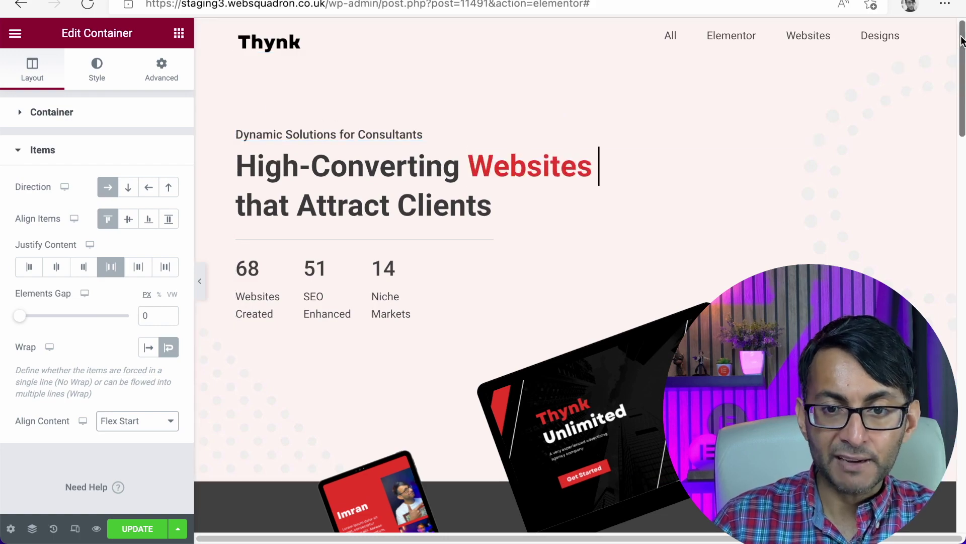
Step: Compare the converted hero with the original and inspect the advanced width settings of its logo, navigation menu and "Dynamic Solutions for Consultants" heading
{"action": "scroll", "coordinate": [576, 275], "scroll_direction": "down", "scroll_amount": 8}
{"action": "scroll", "coordinate": [576, 275], "scroll_direction": "up", "scroll_amount": 8}
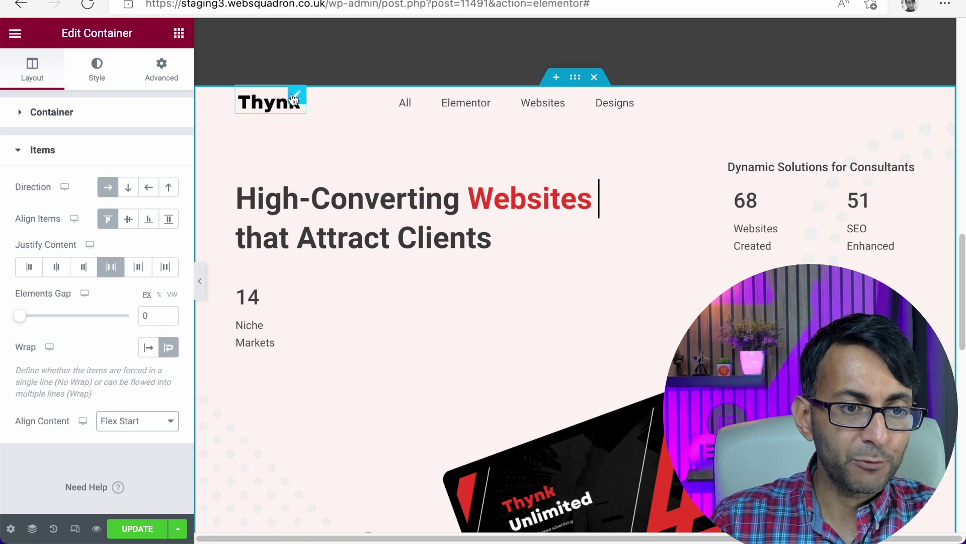
{"action": "left_click", "coordinate": [295, 99]}
{"action": "left_click", "coordinate": [162, 69]}
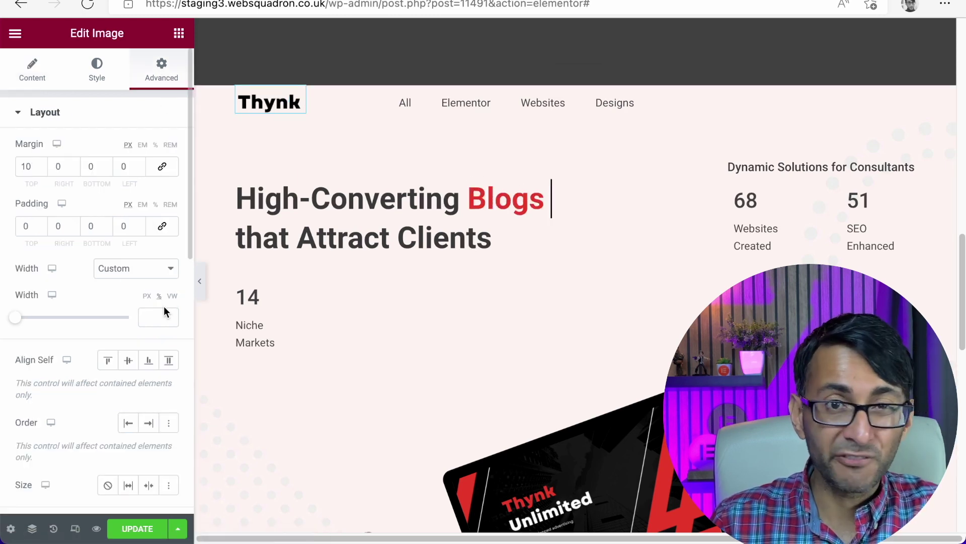
{"action": "left_click", "coordinate": [639, 95]}
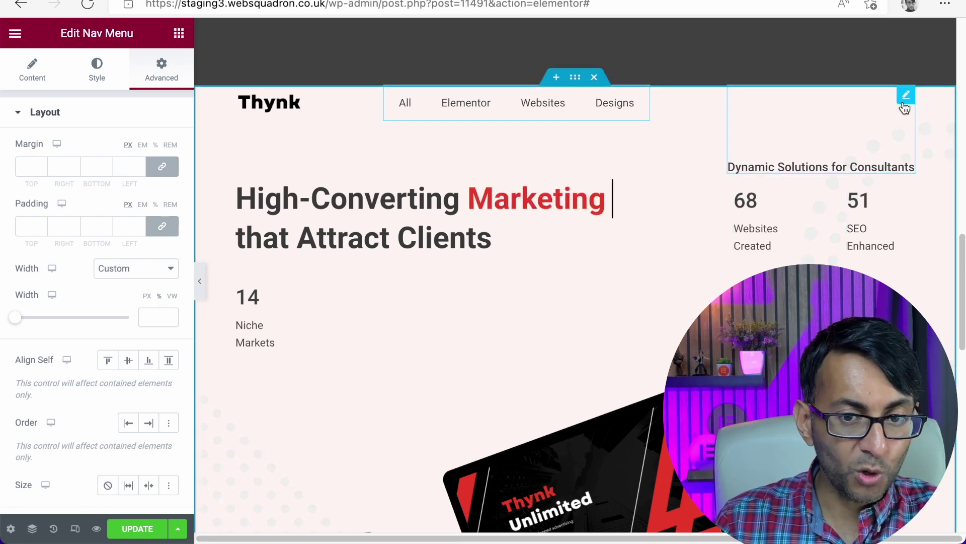
{"action": "left_click", "coordinate": [906, 97]}
{"action": "left_click", "coordinate": [162, 71]}
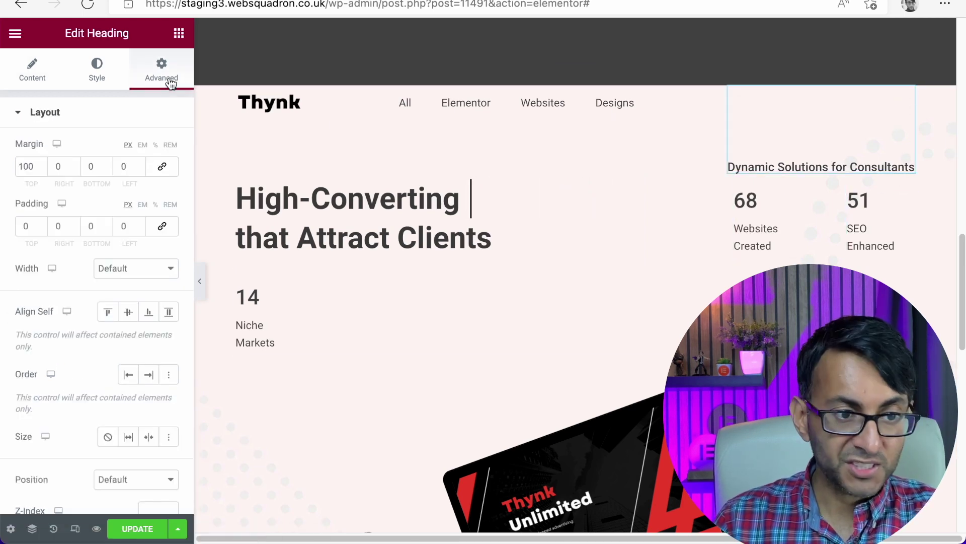
{"action": "left_click", "coordinate": [132, 272]}
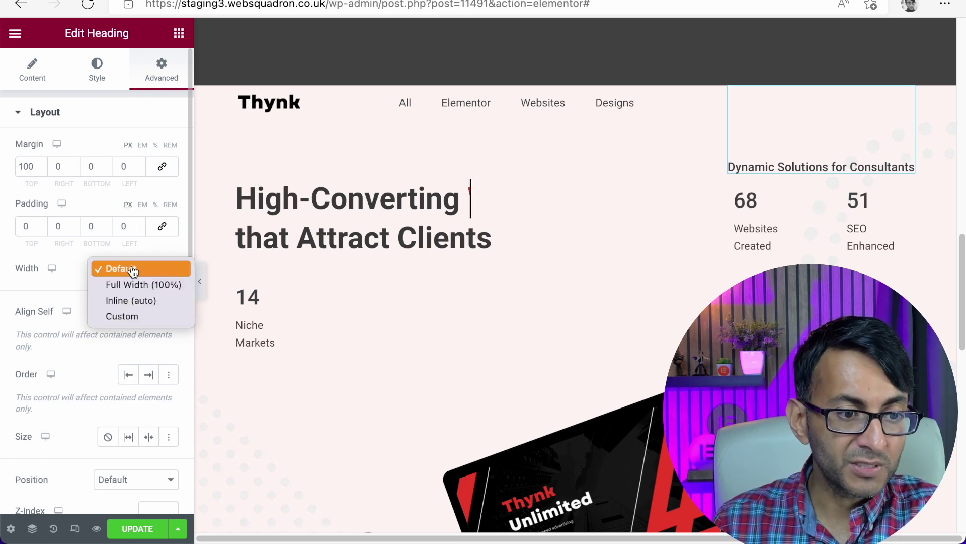
{"action": "left_click", "coordinate": [643, 109]}
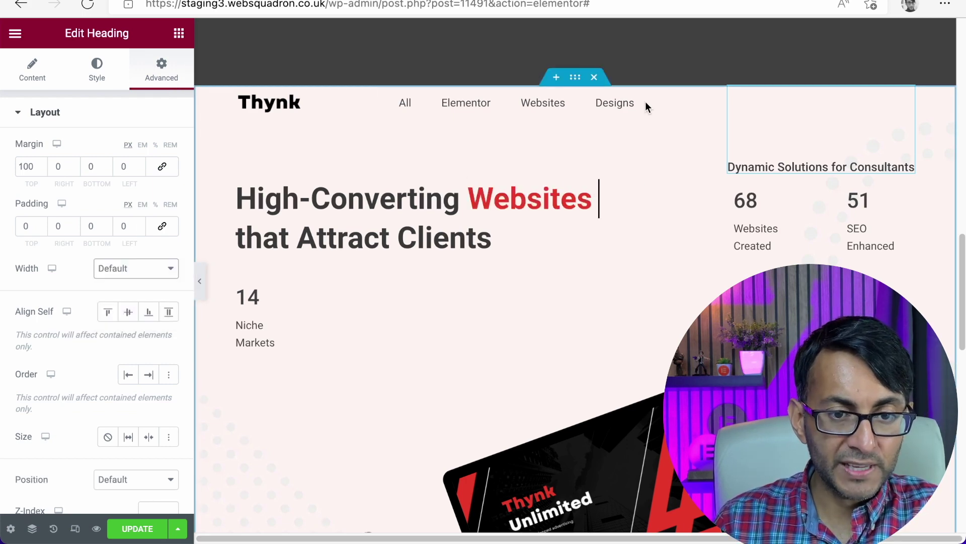
Step: Set the converted hero's navigation menu to a custom width of 66%
{"action": "left_click", "coordinate": [644, 104]}
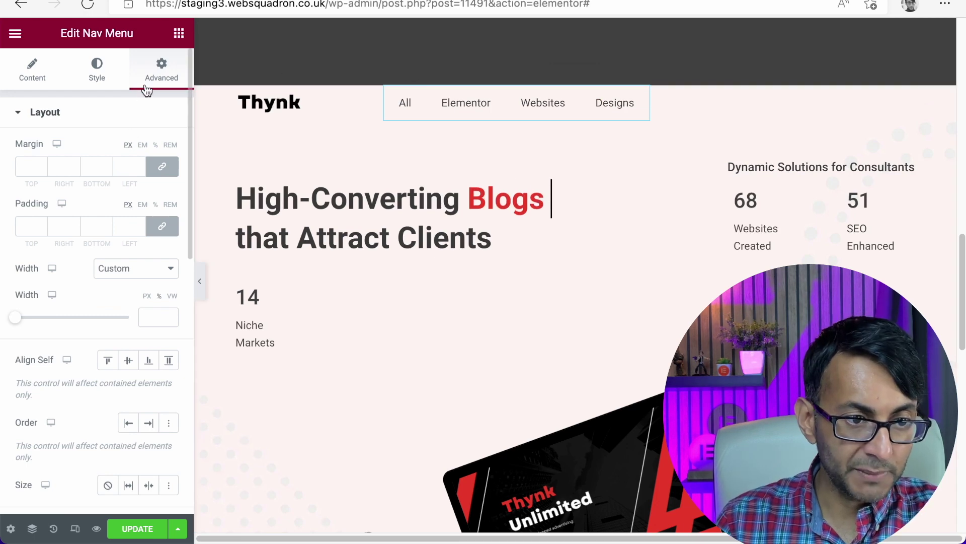
{"action": "left_click_drag", "start_coordinate": [15, 317], "coordinate": [91, 322]}
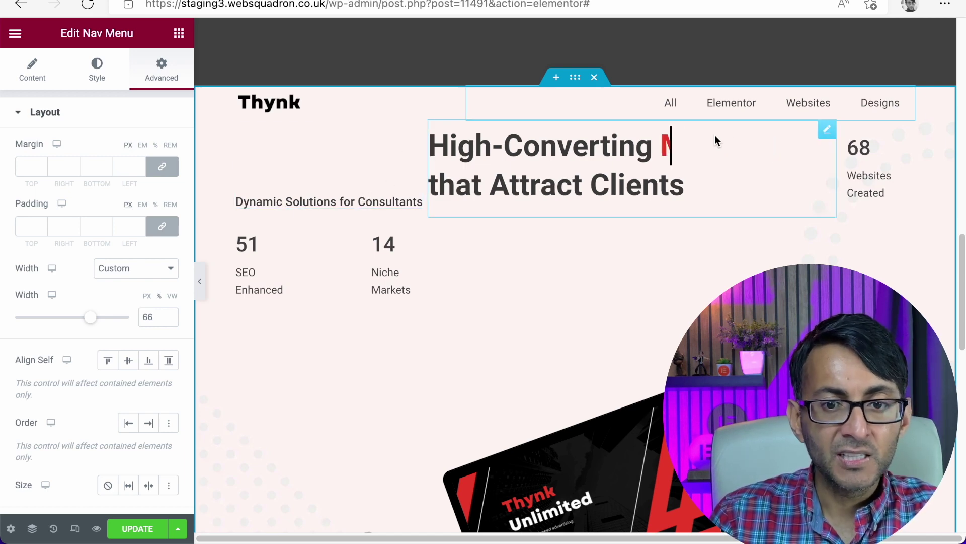
Step: Give the "Dynamic Solutions for Consultants" heading a custom width of 52%
{"action": "left_click", "coordinate": [411, 133]}
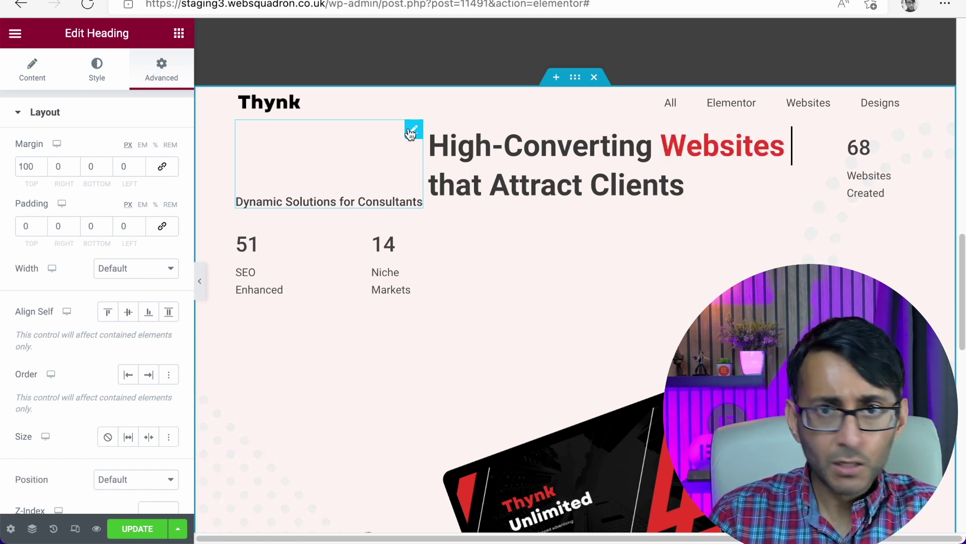
{"action": "left_click", "coordinate": [130, 269]}
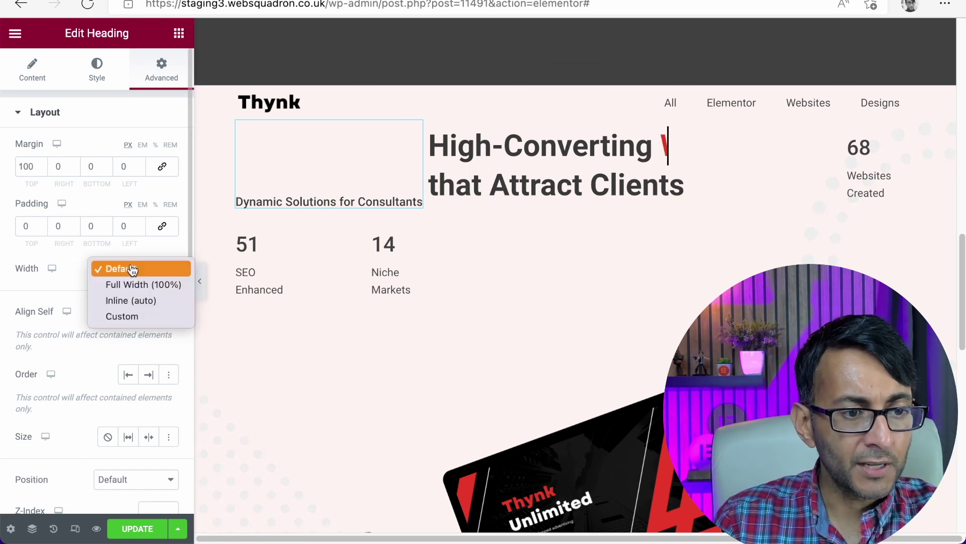
{"action": "left_click", "coordinate": [147, 317]}
{"action": "left_click_drag", "start_coordinate": [17, 317], "coordinate": [75, 319]}
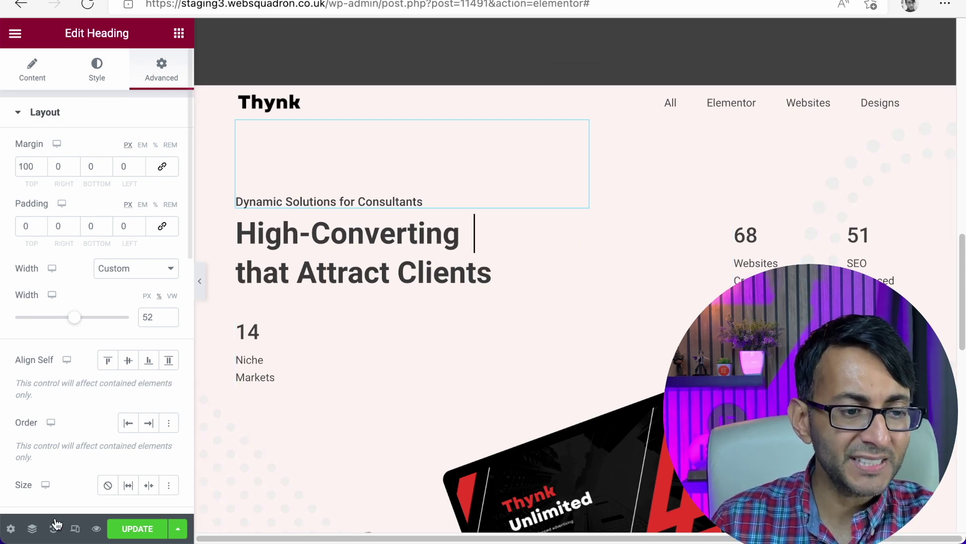
Step: Find the converted hero's Divider in the Navigator and give it a custom width of 100%
{"action": "left_click", "coordinate": [31, 530]}
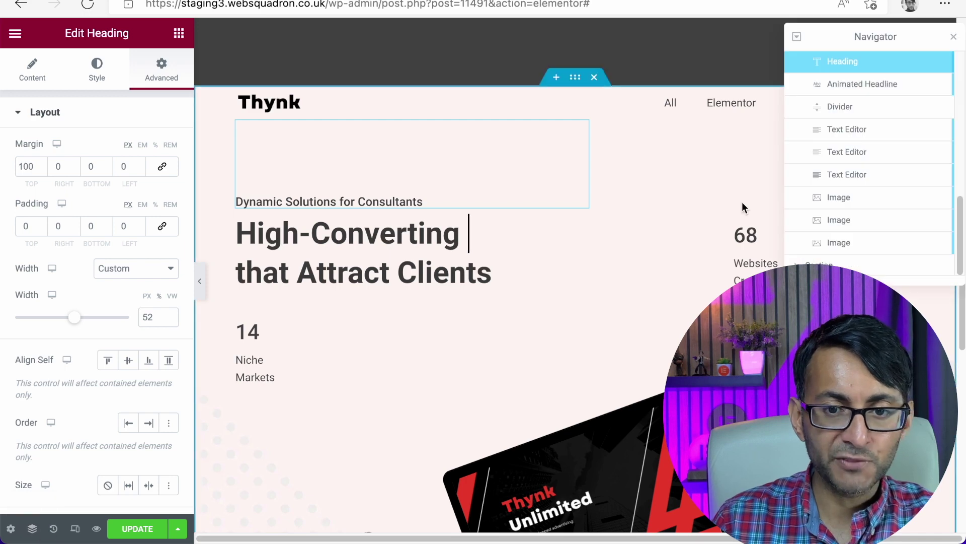
{"action": "left_click", "coordinate": [884, 114]}
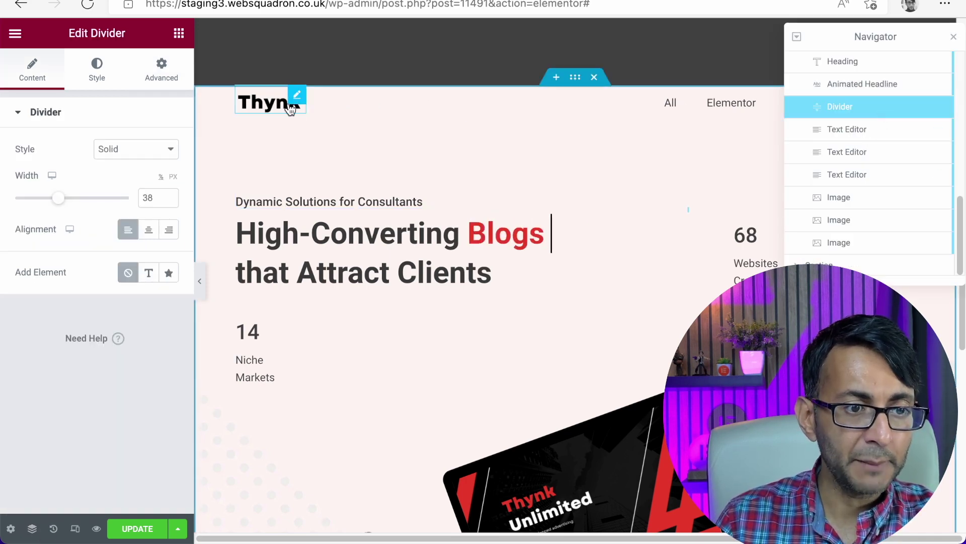
{"action": "left_click", "coordinate": [161, 70]}
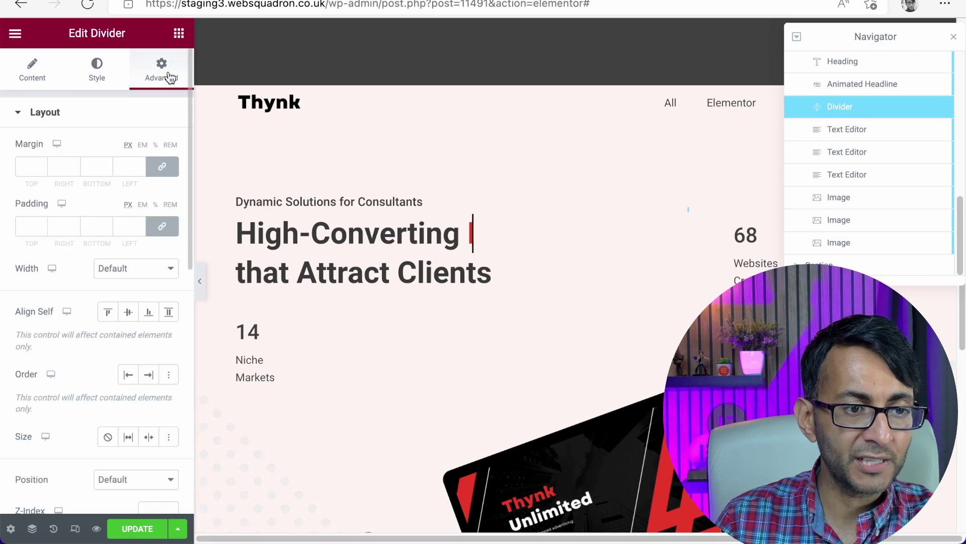
{"action": "left_click", "coordinate": [142, 271]}
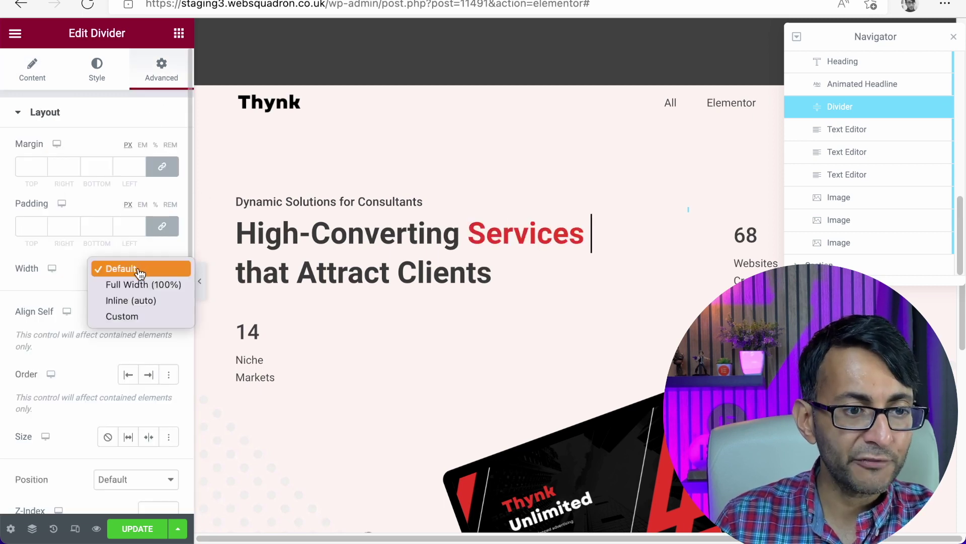
{"action": "left_click", "coordinate": [143, 315]}
{"action": "left_click_drag", "start_coordinate": [14, 323], "coordinate": [147, 317]}
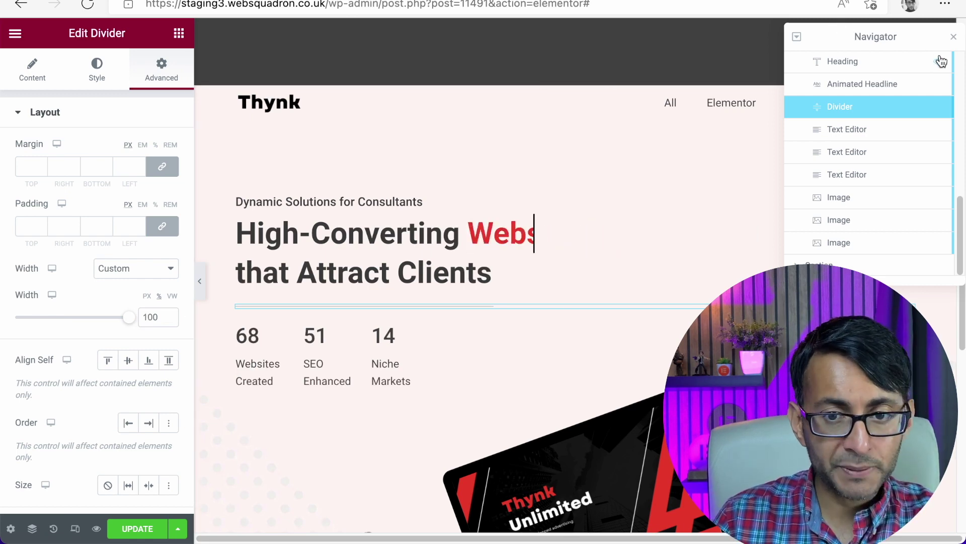
{"action": "left_click", "coordinate": [954, 39]}
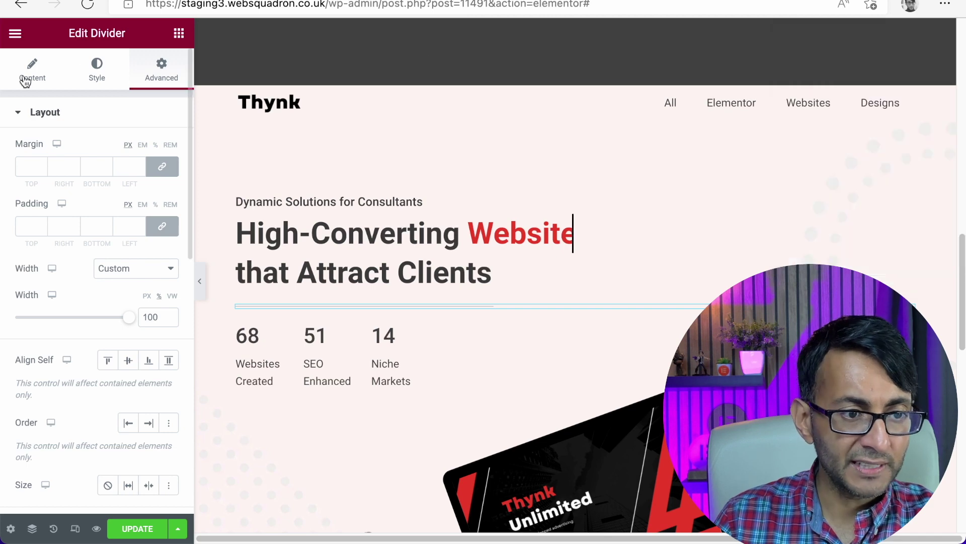
Step: Check the divider's own content width and preview the converted hero at full page width
{"action": "left_click", "coordinate": [32, 69]}
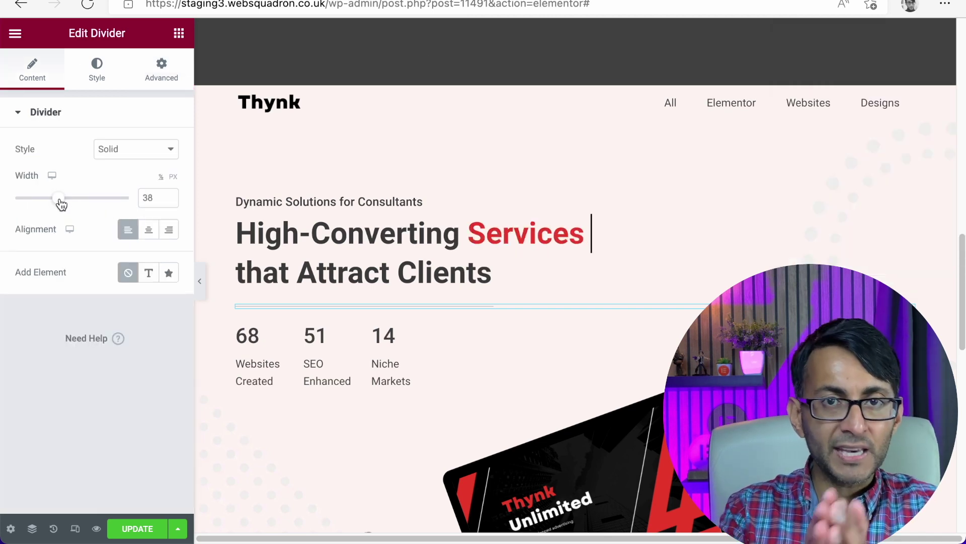
{"action": "left_click", "coordinate": [199, 281]}
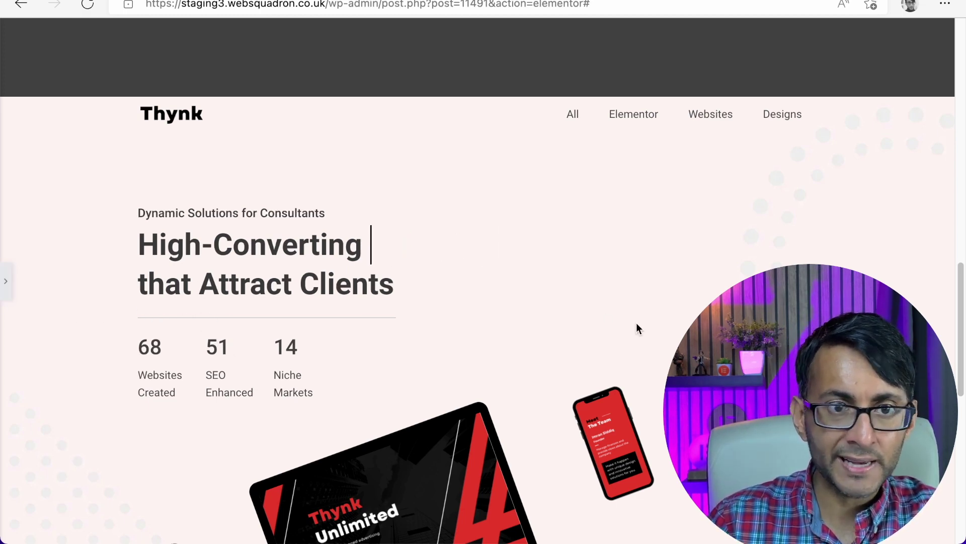
{"action": "left_click", "coordinate": [7, 296]}
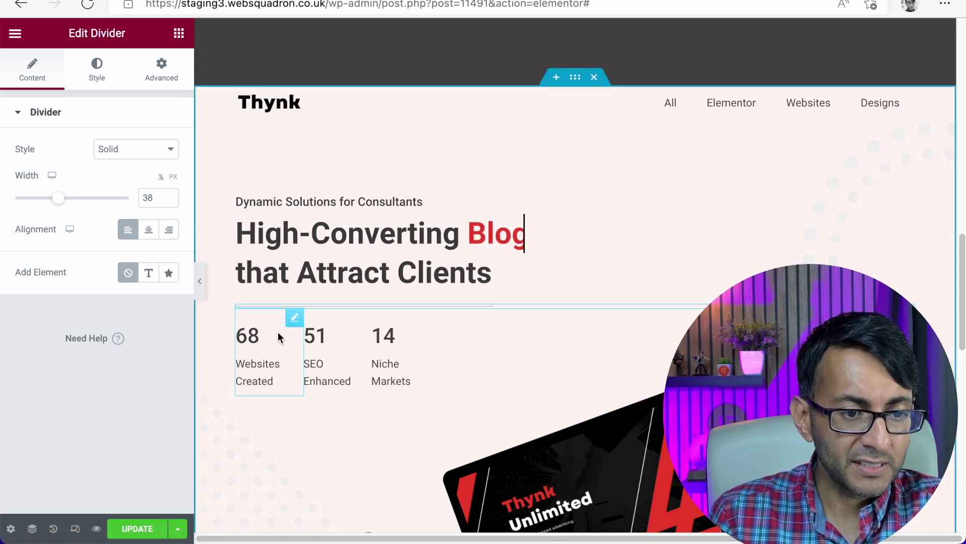
Step: Inspect the "68 Websites Created" text and the advanced layout settings of the "14 Niche Markets" text
{"action": "left_click", "coordinate": [293, 320]}
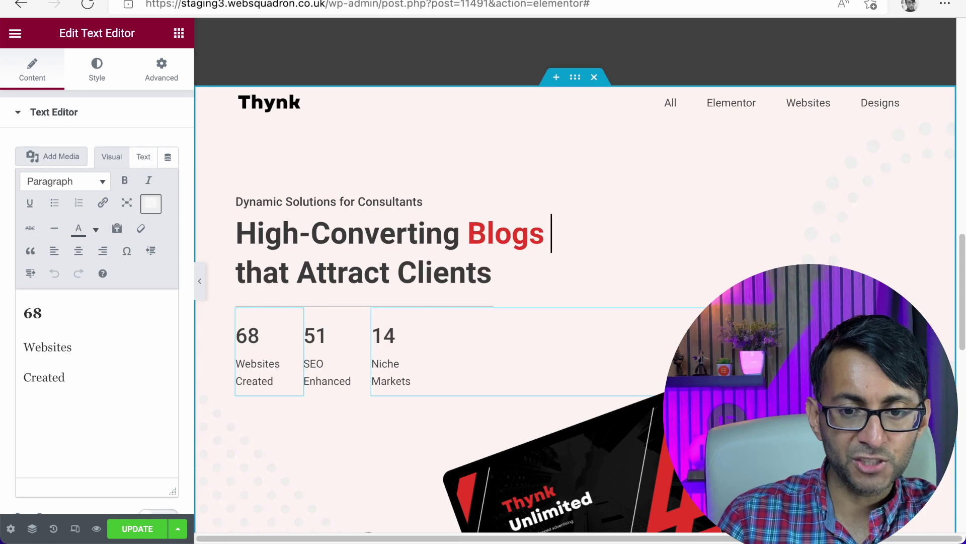
{"action": "left_click", "coordinate": [388, 353]}
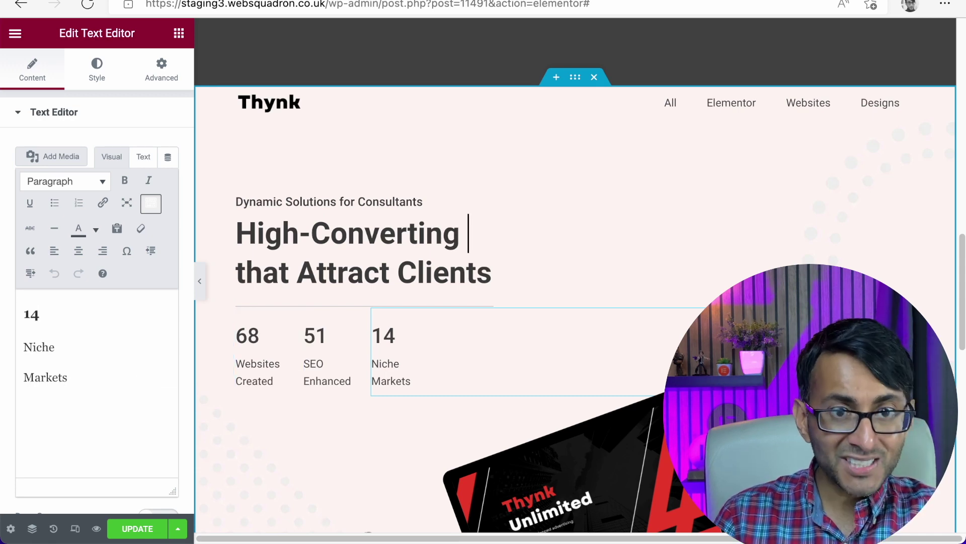
{"action": "left_click", "coordinate": [161, 71]}
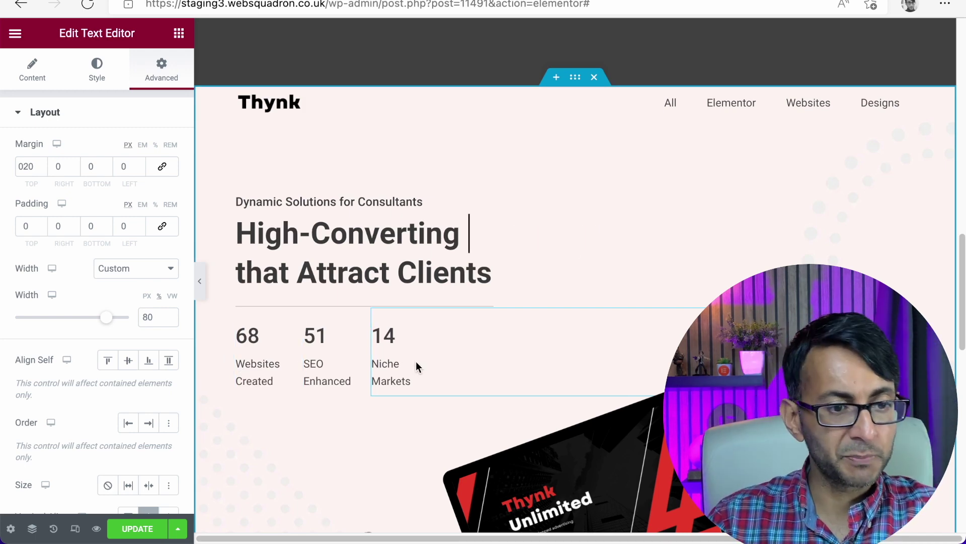
Step: Preview the converted hero at full width, remove the dark section between the two heroes, and compare both layouts
{"action": "left_click", "coordinate": [199, 281]}
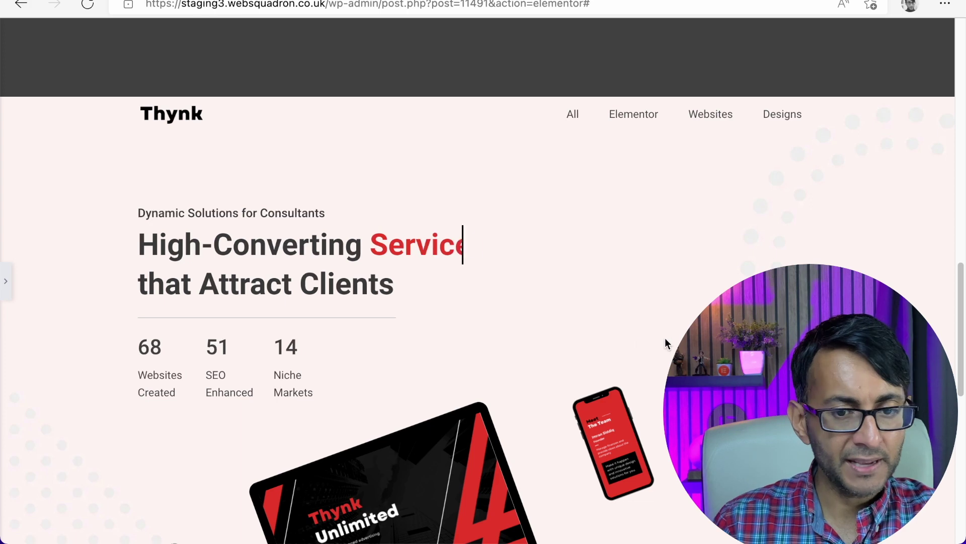
{"action": "key", "text": "ctrl+p"}
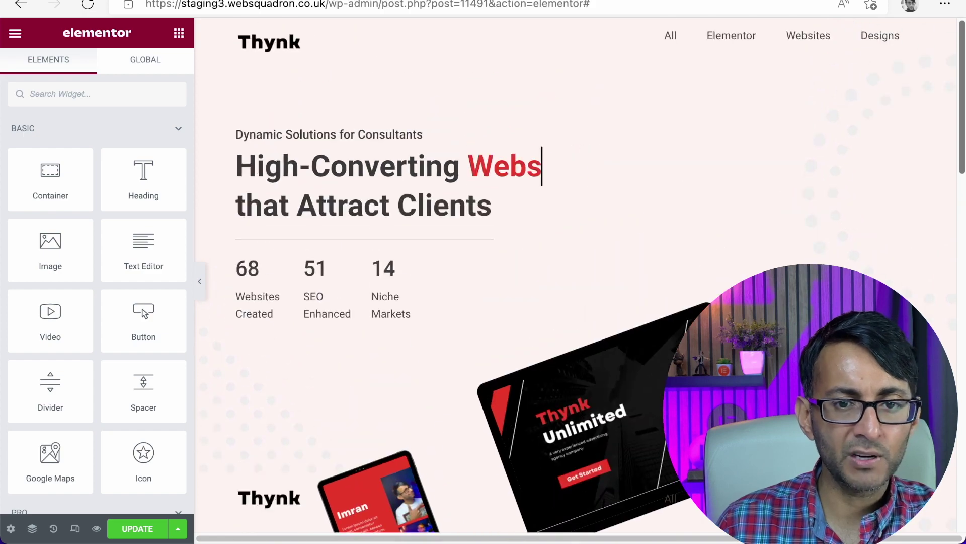
{"action": "scroll", "coordinate": [579, 277], "scroll_direction": "down", "scroll_amount": 5}
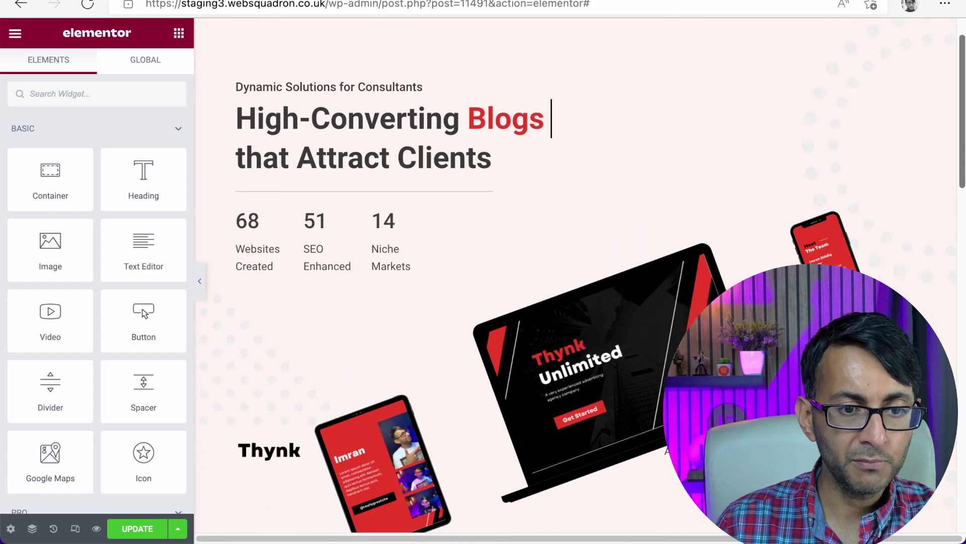
Step: Compare the layout of the original section-based hero with the converted container hero below it
{"action": "scroll", "coordinate": [579, 277], "scroll_direction": "down", "scroll_amount": 10}
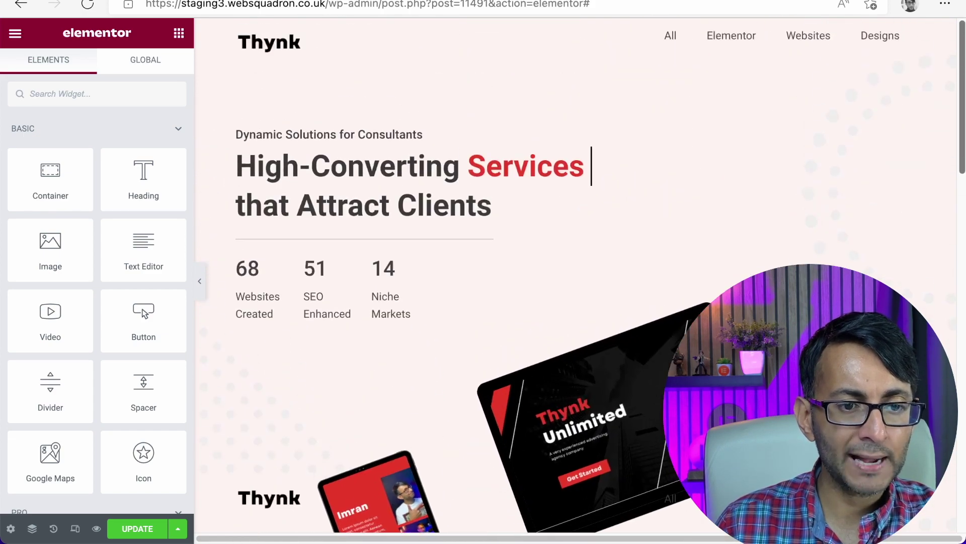
{"action": "scroll", "coordinate": [579, 276], "scroll_direction": "down", "scroll_amount": 3}
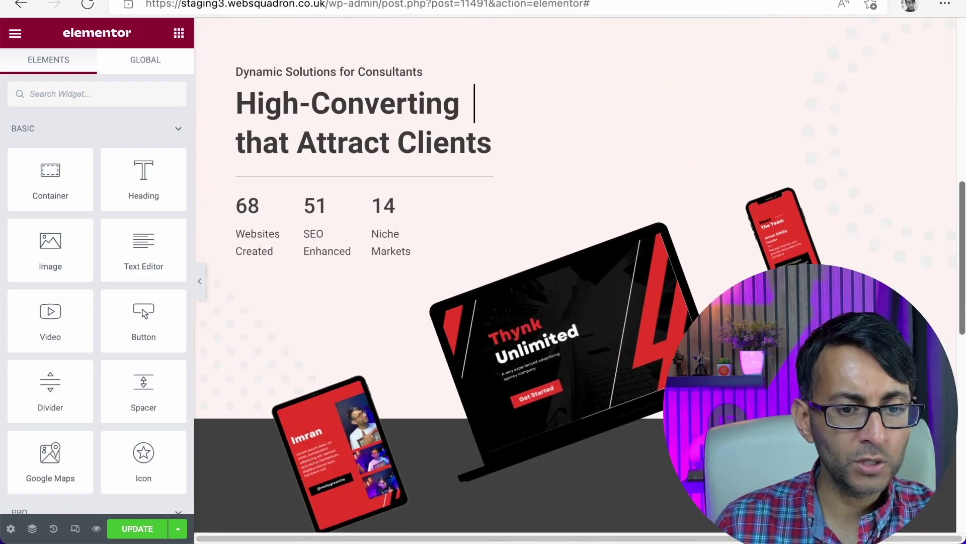
{"action": "scroll", "coordinate": [579, 277], "scroll_direction": "up", "scroll_amount": 3}
{"action": "scroll", "coordinate": [579, 277], "scroll_direction": "up", "scroll_amount": 5}
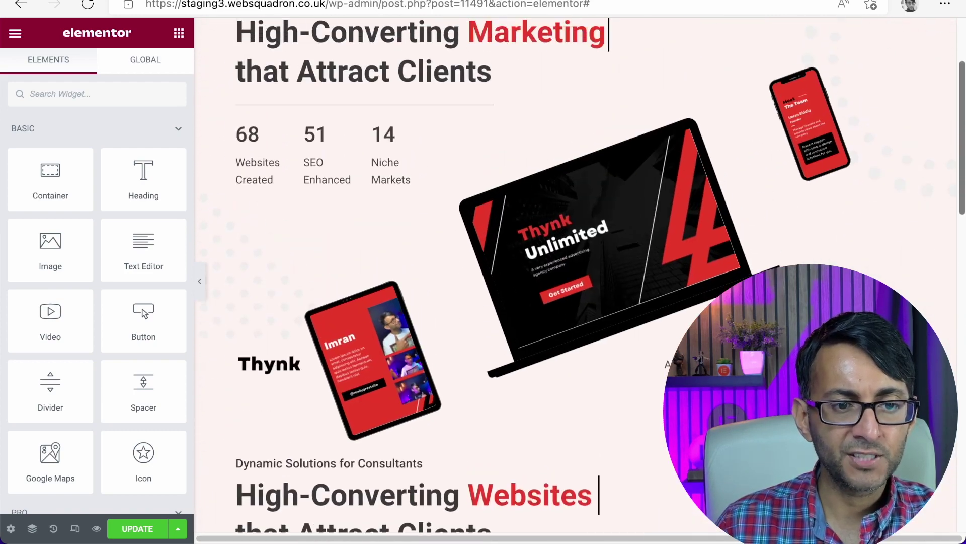
{"action": "scroll", "coordinate": [579, 277], "scroll_direction": "down", "scroll_amount": 8}
{"action": "scroll", "coordinate": [579, 277], "scroll_direction": "up", "scroll_amount": 2}
{"action": "scroll", "coordinate": [790, 257], "scroll_direction": "down", "scroll_amount": 2}
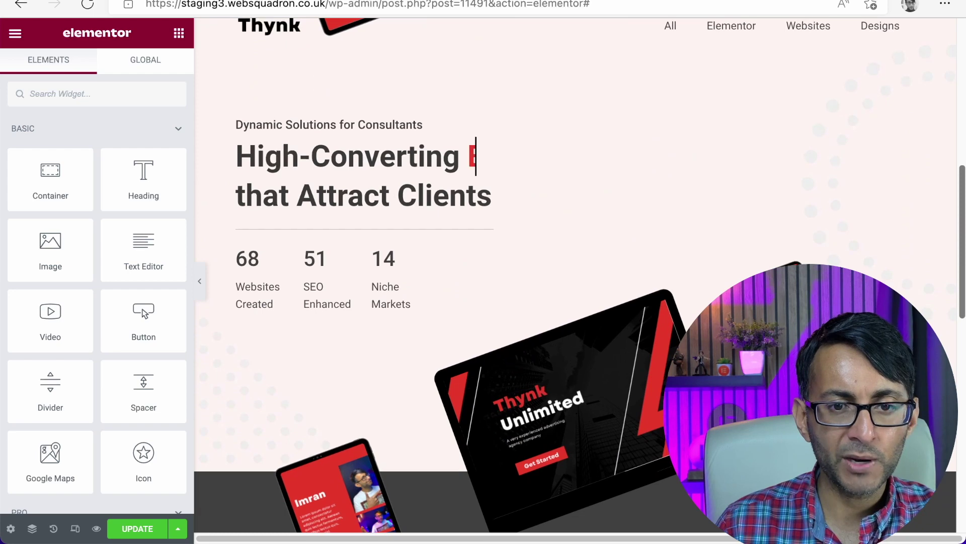
{"action": "scroll", "coordinate": [790, 256], "scroll_direction": "up", "scroll_amount": 3}
Step: Try justifying the converted hero container's items to Flex Start, and restore Space Between
{"action": "left_click", "coordinate": [789, 256]}
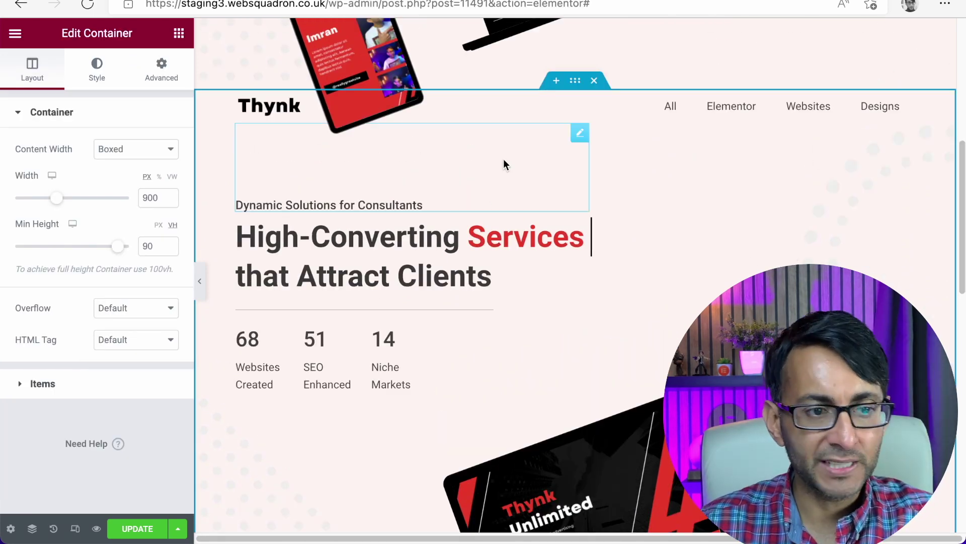
{"action": "left_click", "coordinate": [71, 390]}
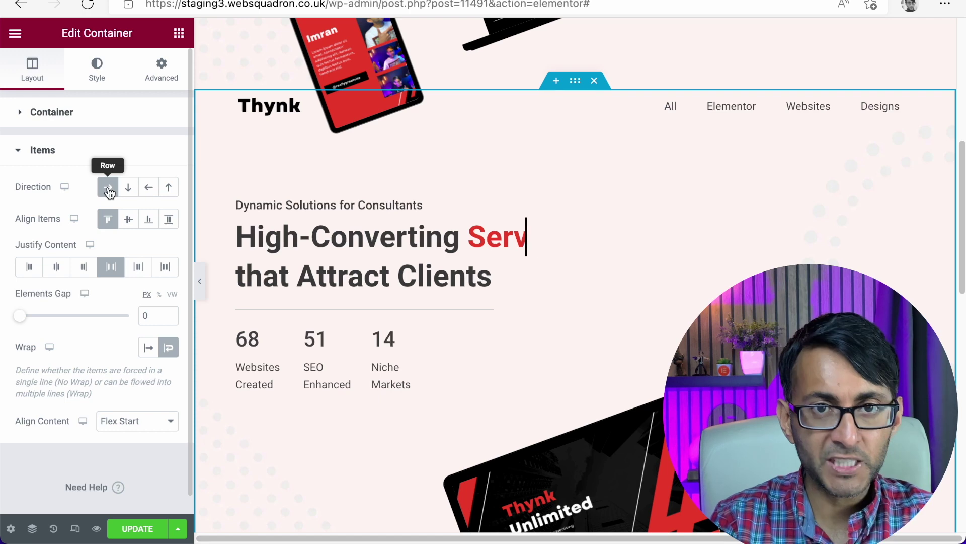
{"action": "left_click", "coordinate": [28, 267]}
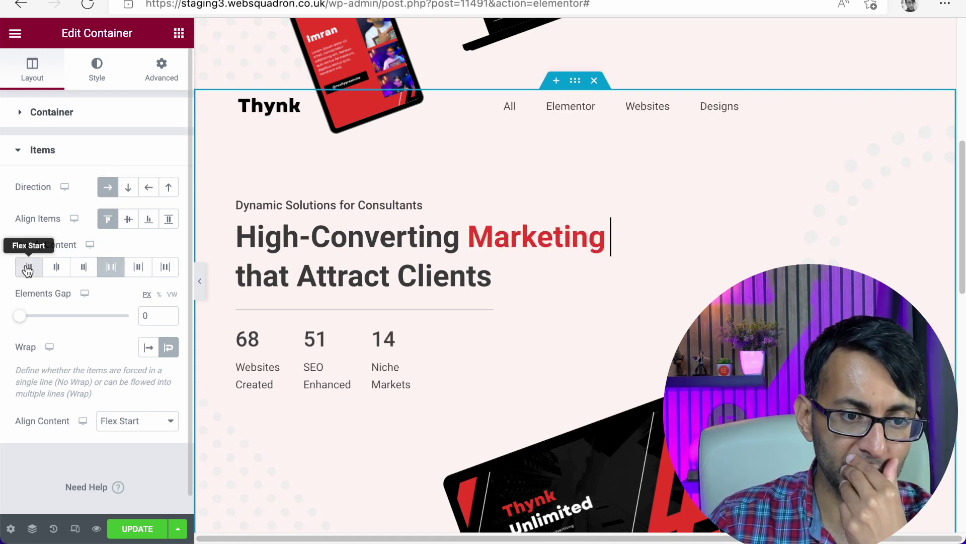
{"action": "left_click", "coordinate": [105, 269]}
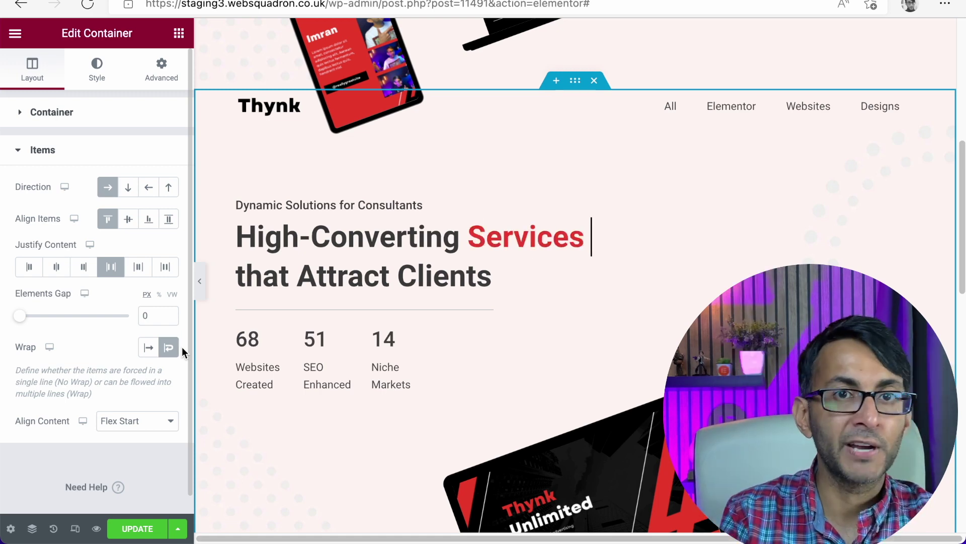
Step: Try the Flex End and Center content alignments on the converted hero's container, and restore Flex Start
{"action": "left_click", "coordinate": [147, 429]}
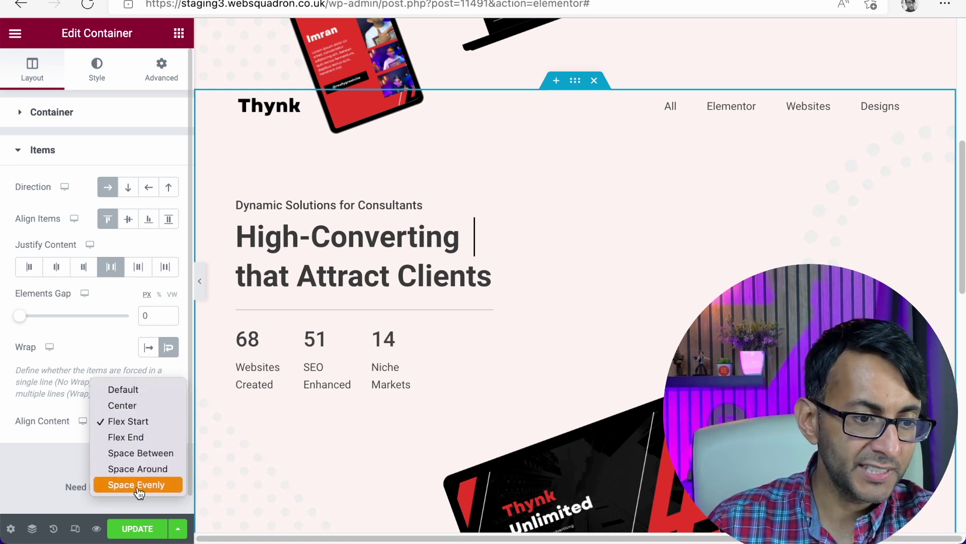
{"action": "left_click", "coordinate": [146, 436]}
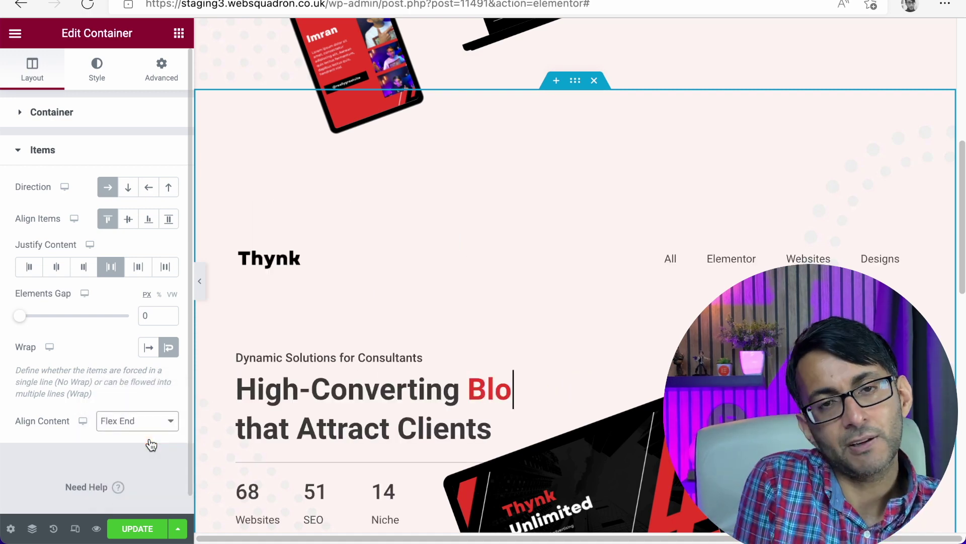
{"action": "left_click", "coordinate": [153, 431]}
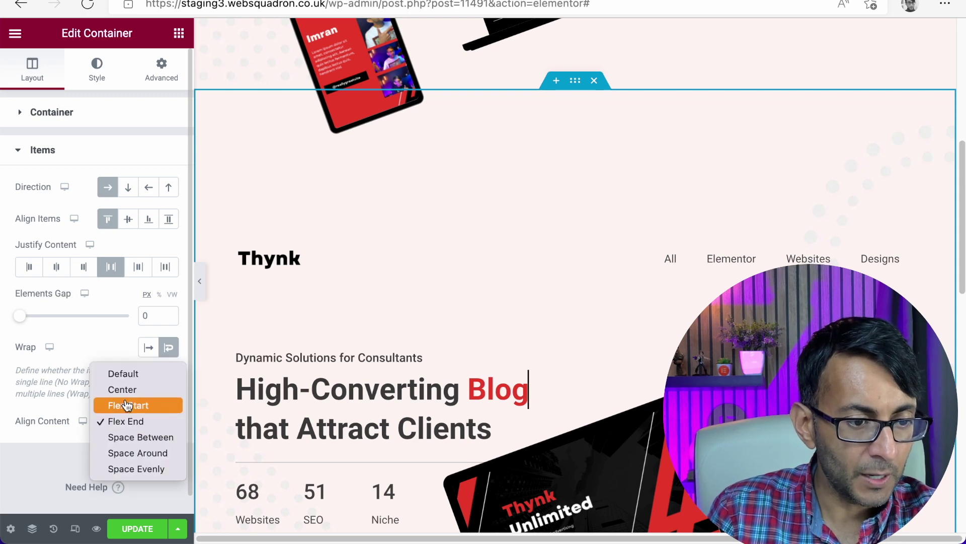
{"action": "left_click", "coordinate": [130, 404]}
{"action": "left_click", "coordinate": [135, 417]}
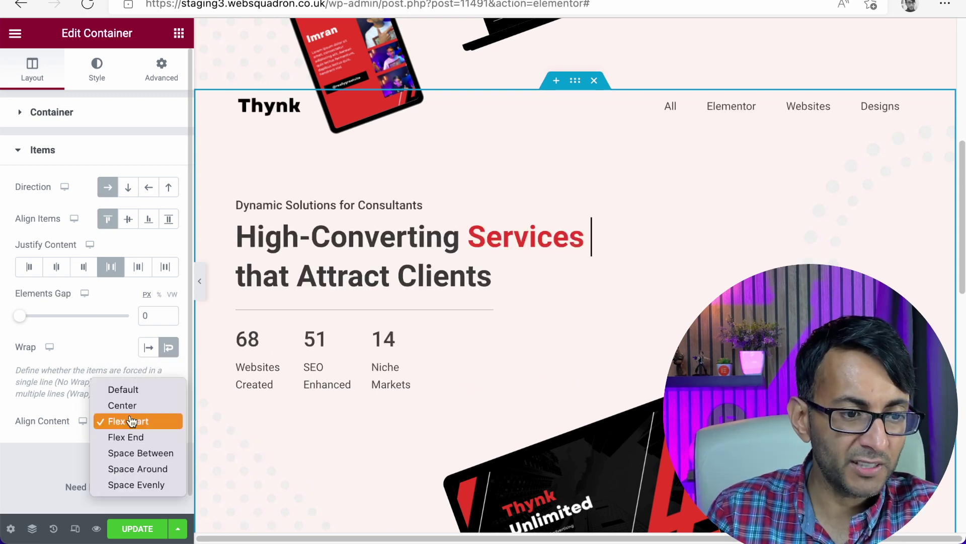
{"action": "left_click", "coordinate": [141, 405]}
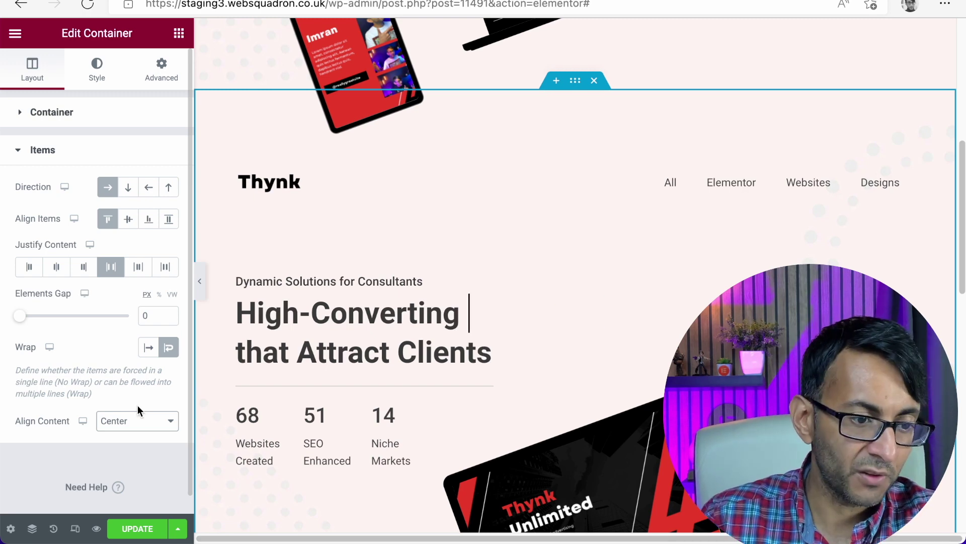
{"action": "left_click", "coordinate": [137, 421]}
{"action": "left_click", "coordinate": [141, 437]}
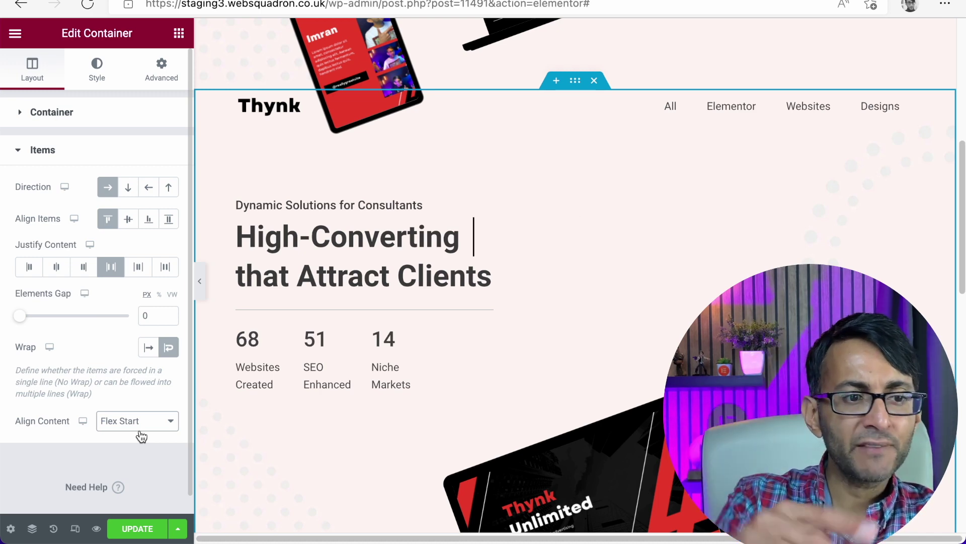
Step: Try the column direction on the converted hero's container, restore the row direction, and compare both heroes
{"action": "left_click", "coordinate": [128, 189]}
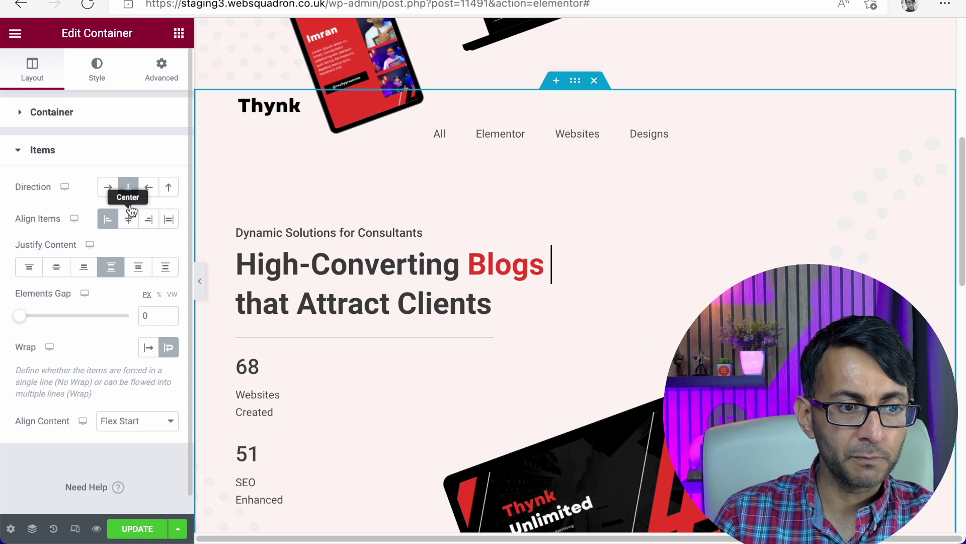
{"action": "left_click", "coordinate": [110, 190]}
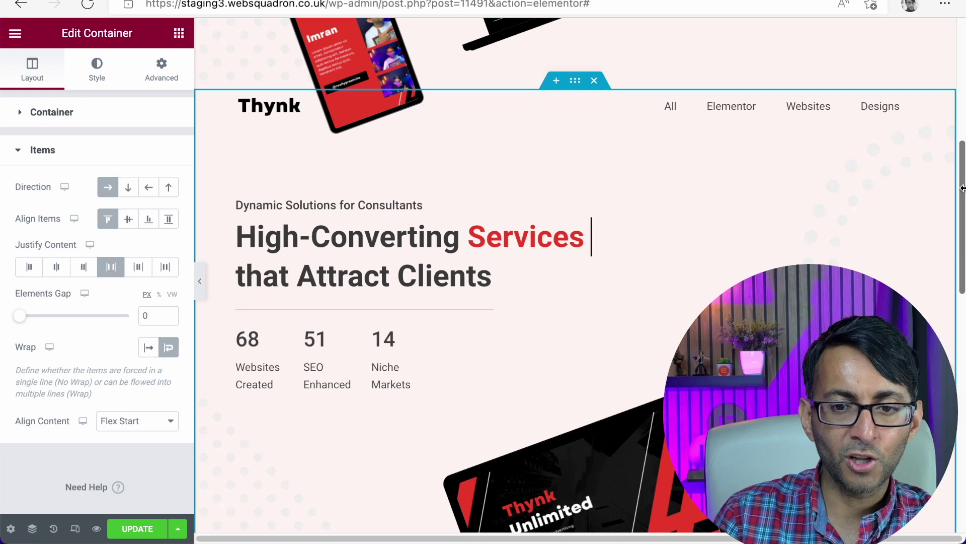
{"action": "scroll", "coordinate": [962, 180], "scroll_direction": "up", "scroll_amount": 1}
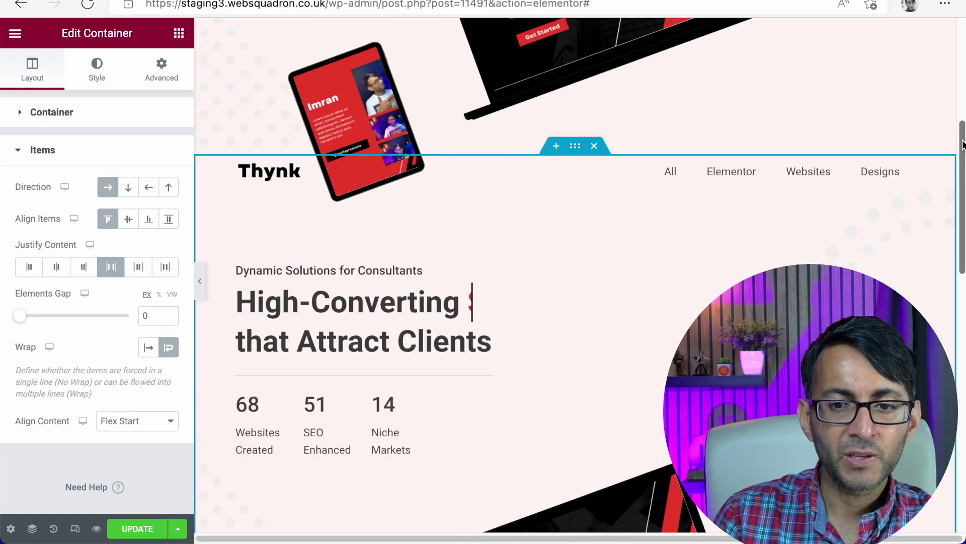
{"action": "scroll", "coordinate": [641, 59], "scroll_direction": "down", "scroll_amount": 3}
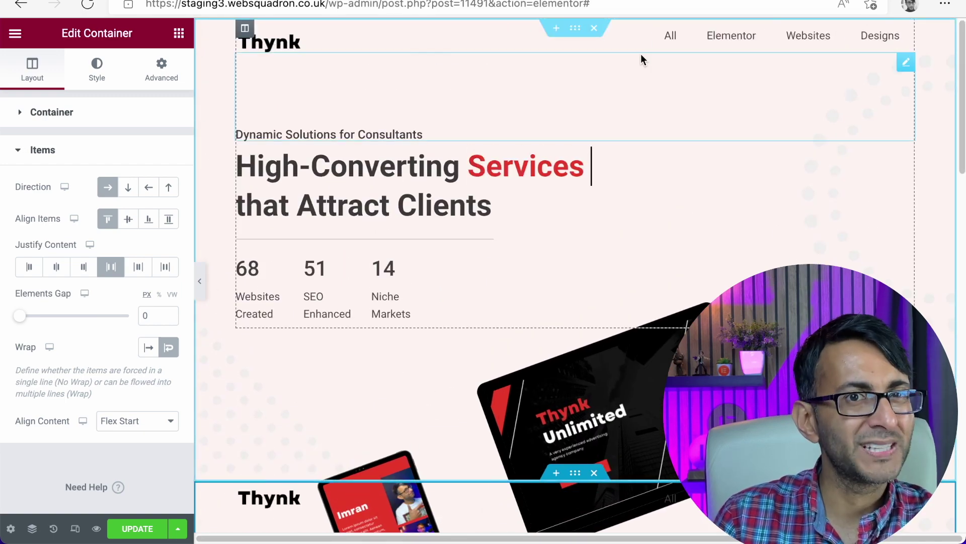
{"action": "scroll", "coordinate": [649, 94], "scroll_direction": "down", "scroll_amount": 6}
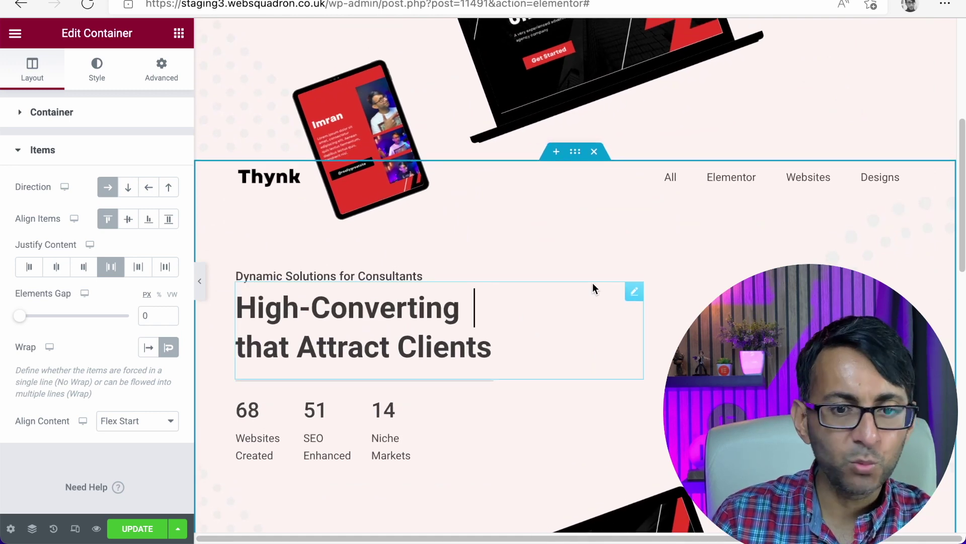
{"action": "scroll", "coordinate": [593, 284], "scroll_direction": "down", "scroll_amount": 1}
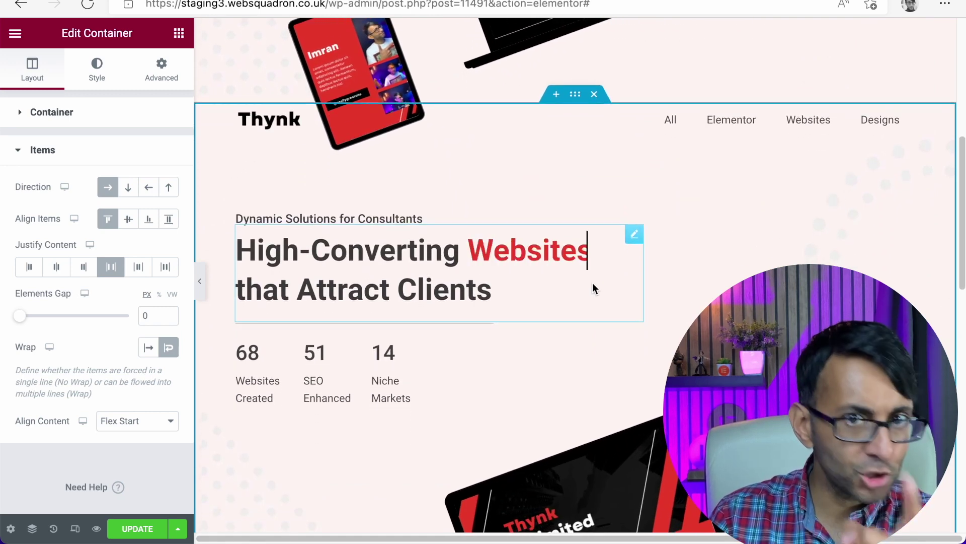